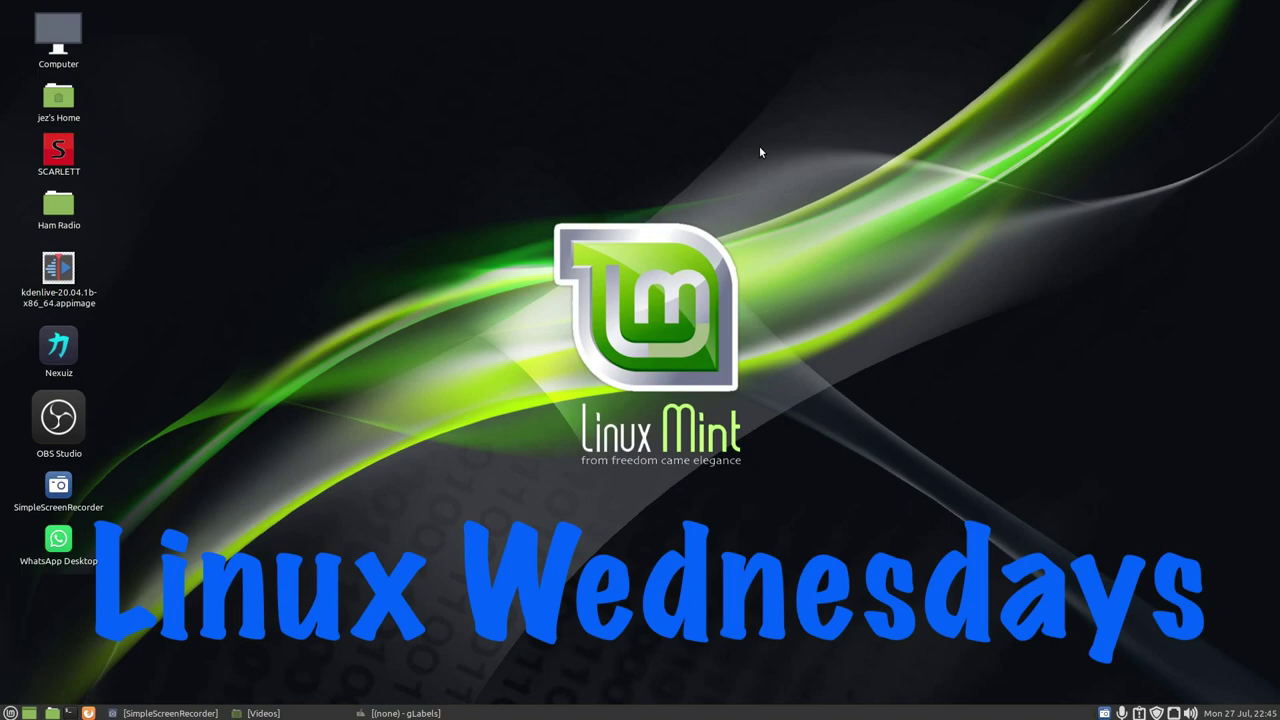
Launch gLabels from the Mint menu's Office applications.
click(10, 713)
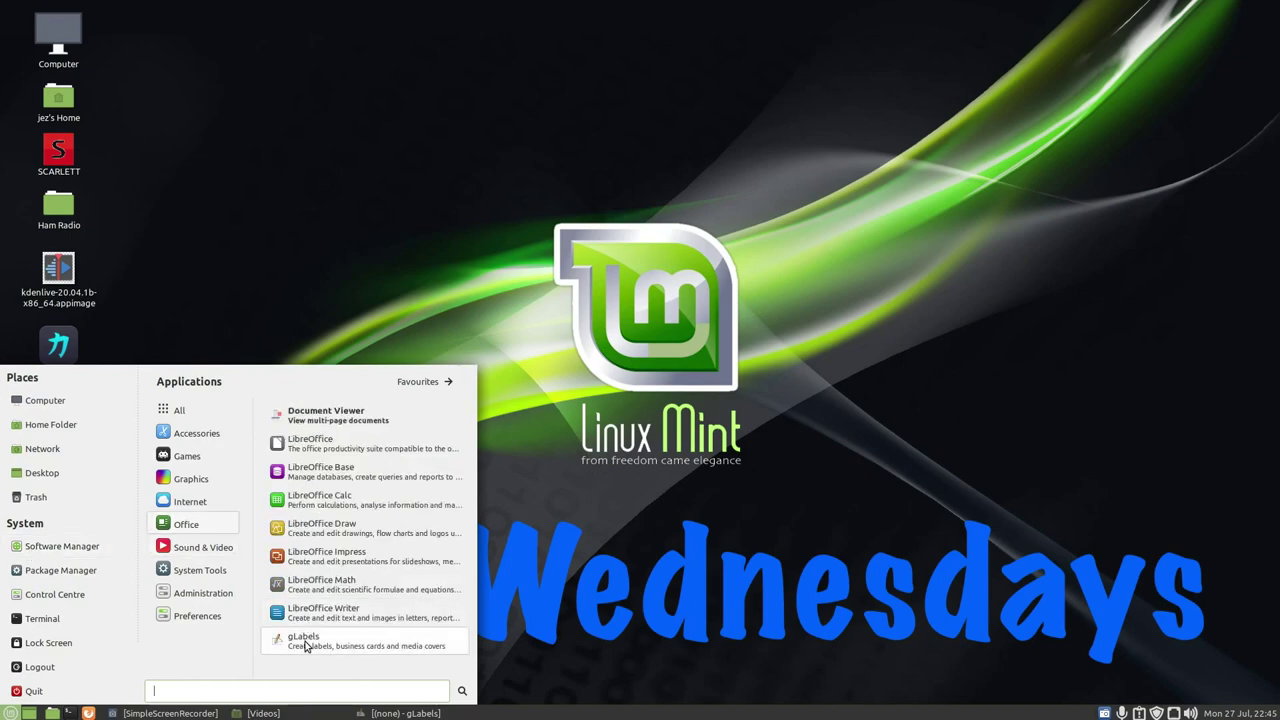
click(531, 619)
Start a new label document and browse all templates in the Search all tab.
click(413, 713)
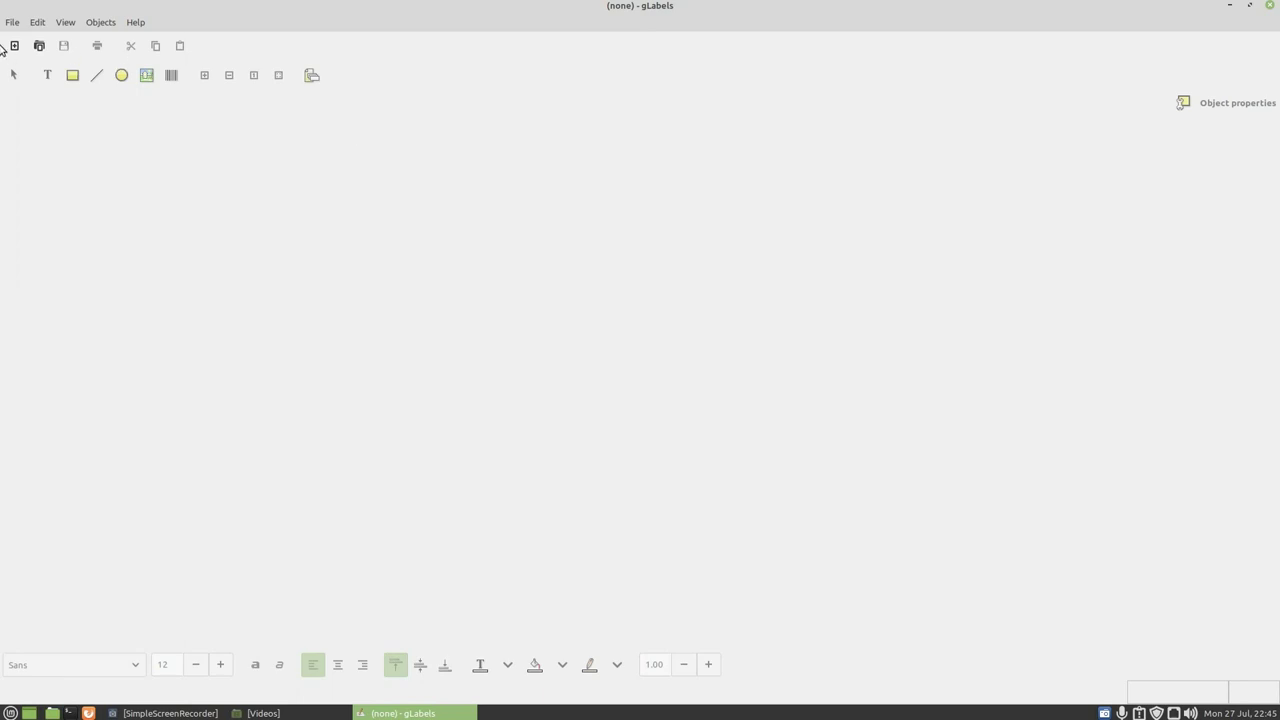
click(10, 24)
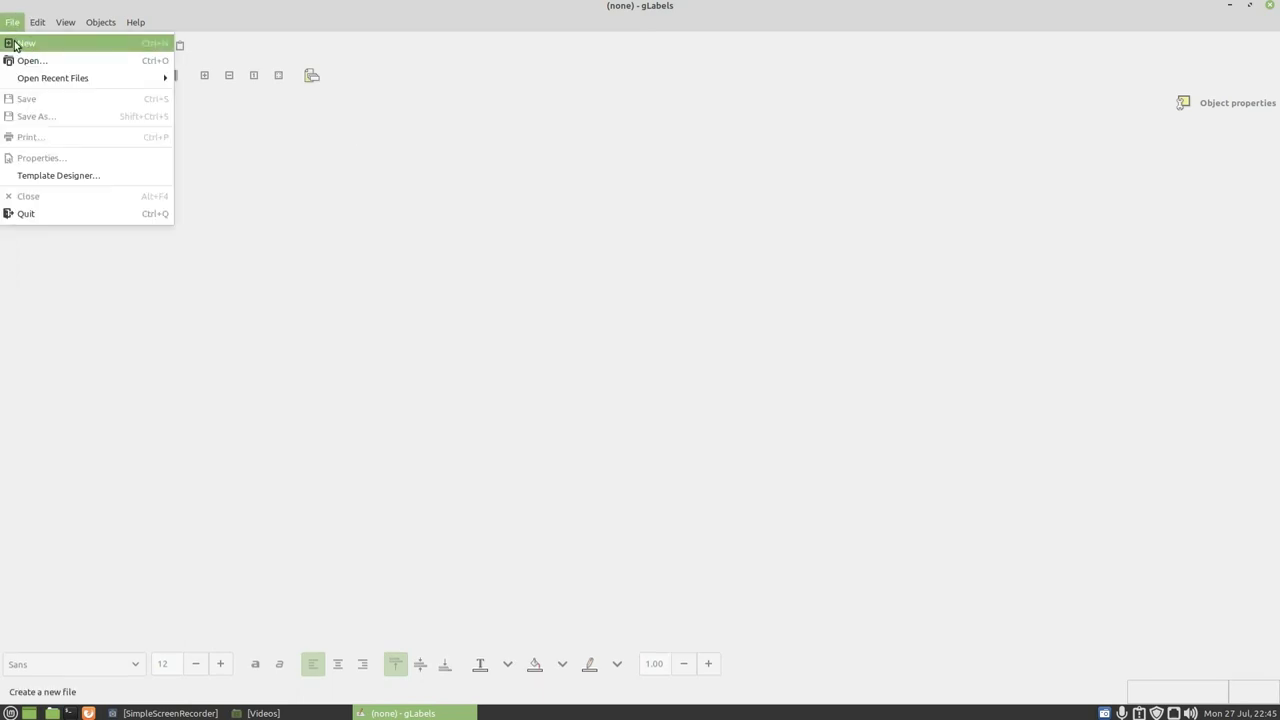
click(15, 45)
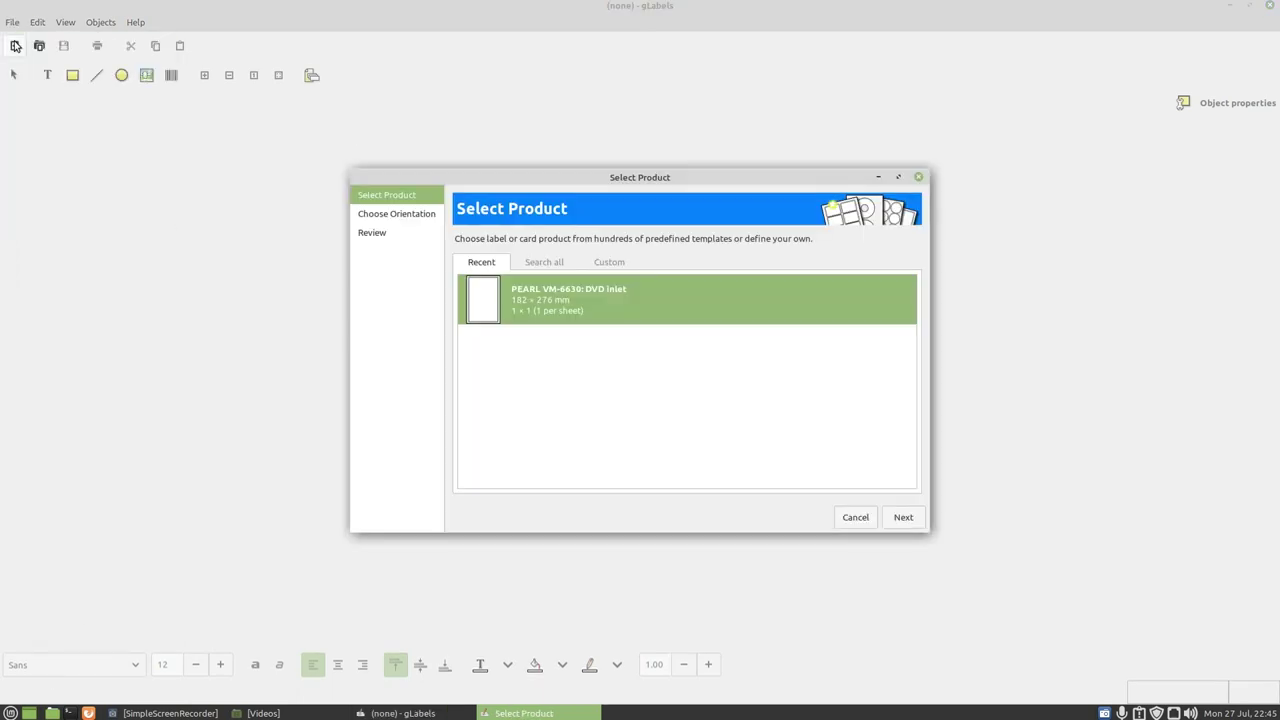
click(531, 261)
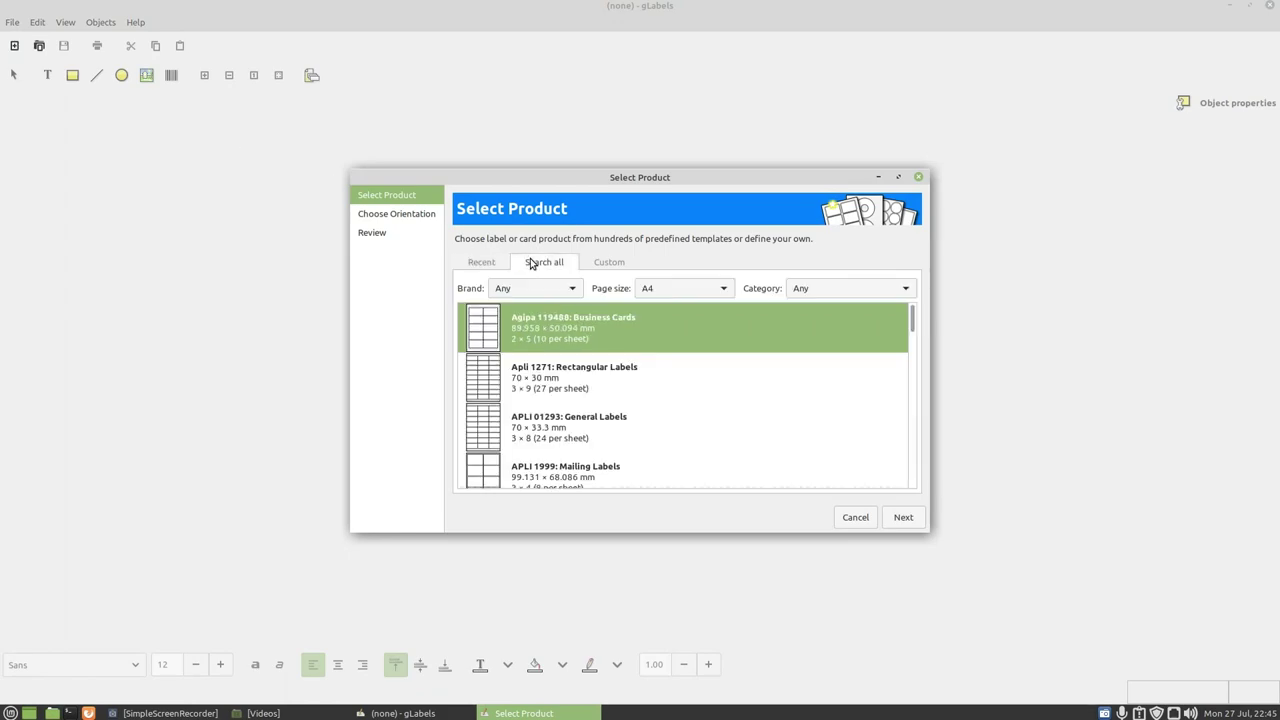
click(523, 287)
click(542, 331)
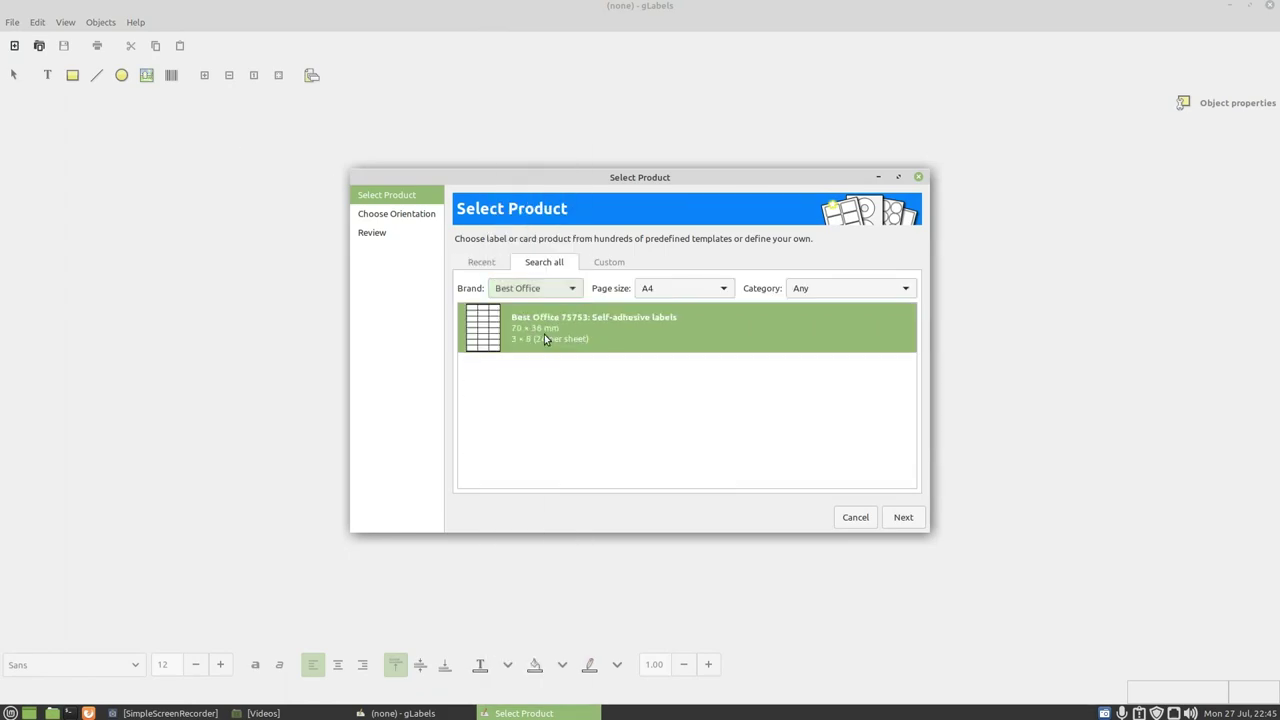
Filter the template list to the PEARL brand.
click(523, 287)
scroll(523, 250, down, 1)
scroll(519, 400, down, 3)
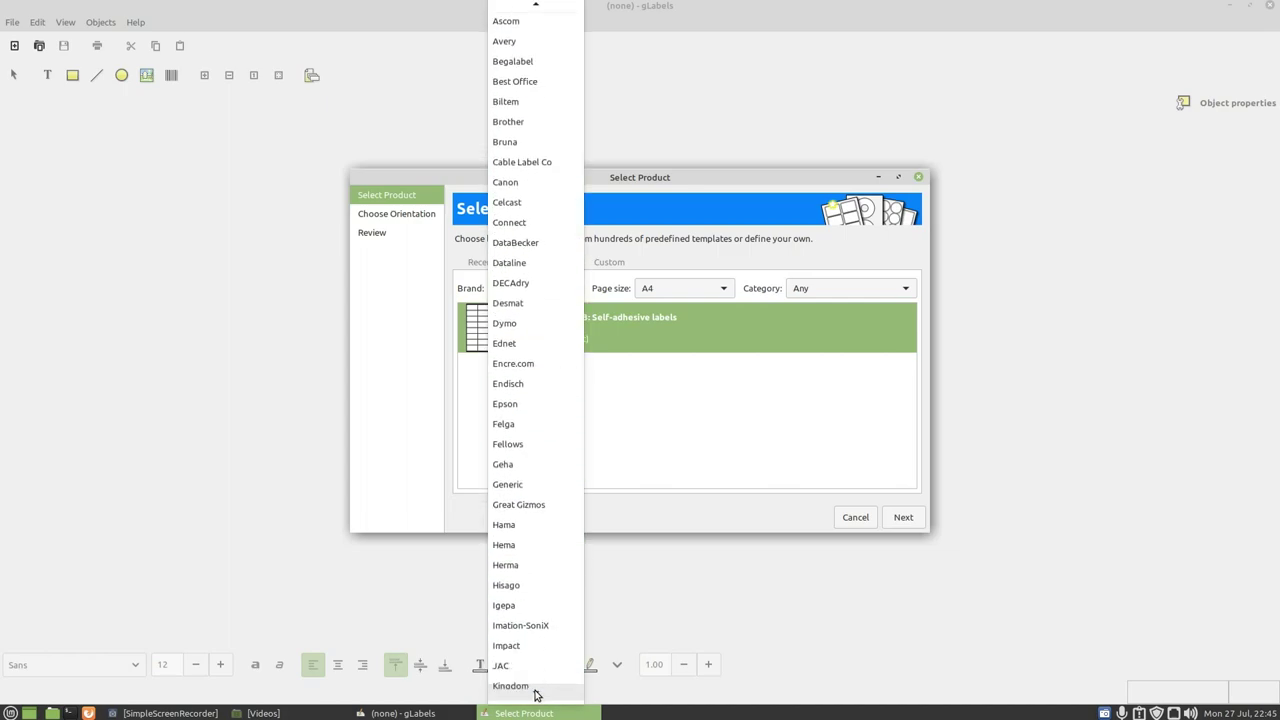
scroll(544, 592, down, 2)
scroll(544, 588, down, 3)
scroll(530, 585, down, 2)
click(506, 549)
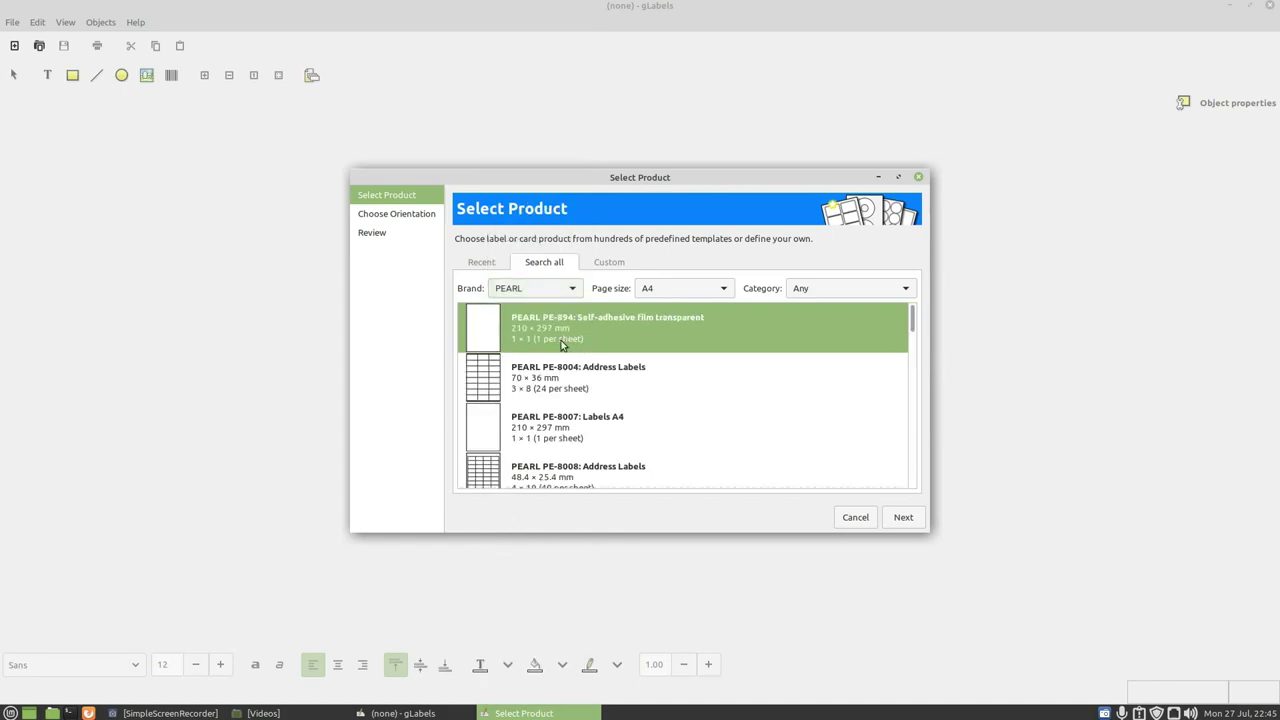
Choose the CD/DVD category and the PEARL VM-6630 DVD inlet in normal orientation.
click(806, 289)
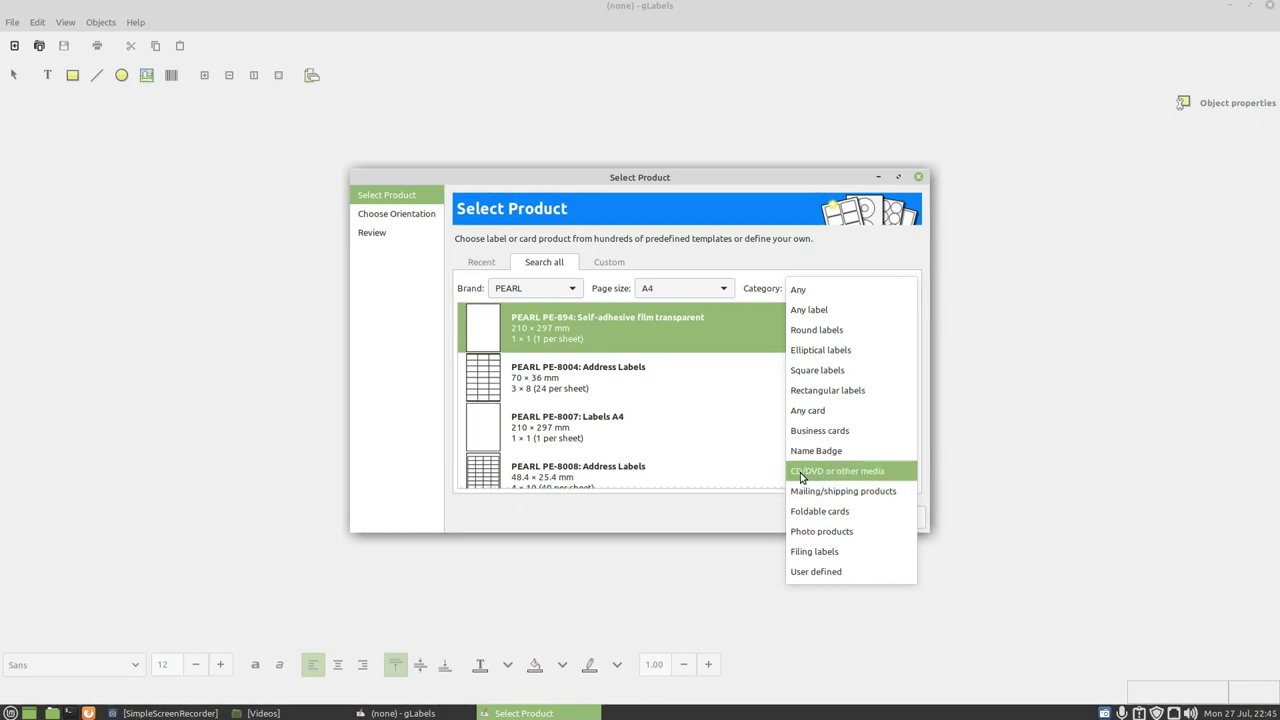
click(801, 476)
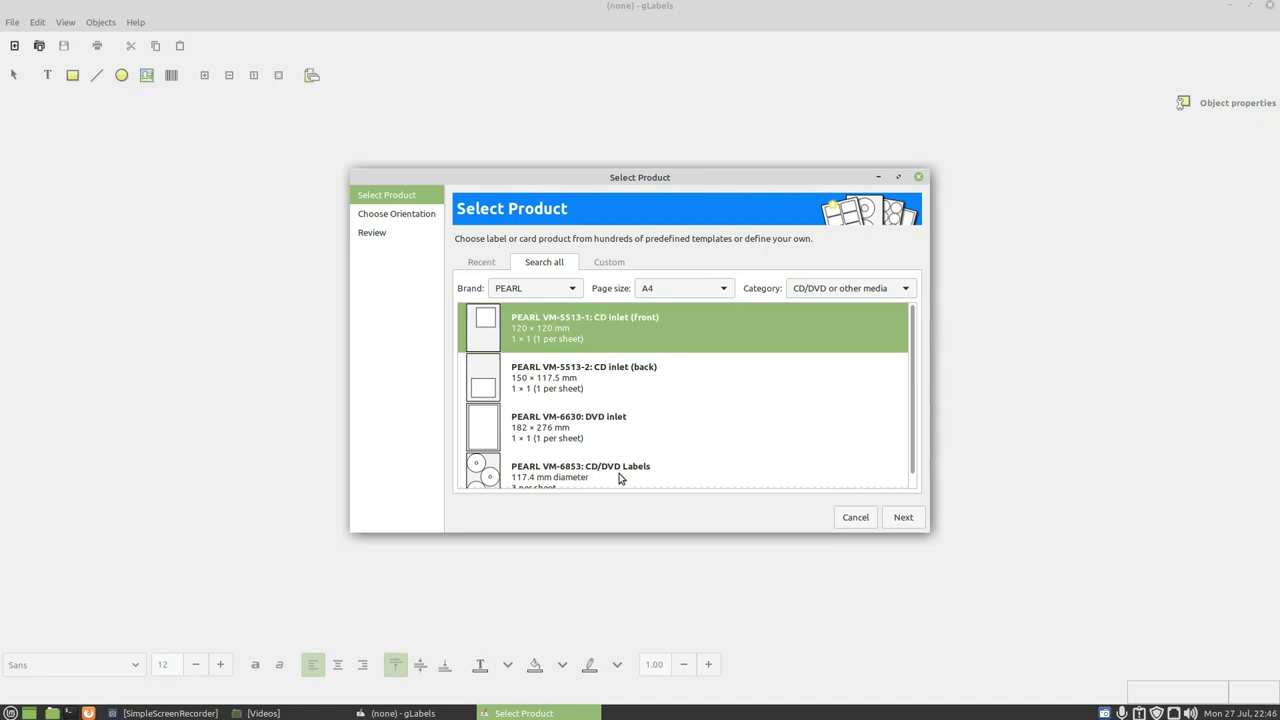
click(598, 425)
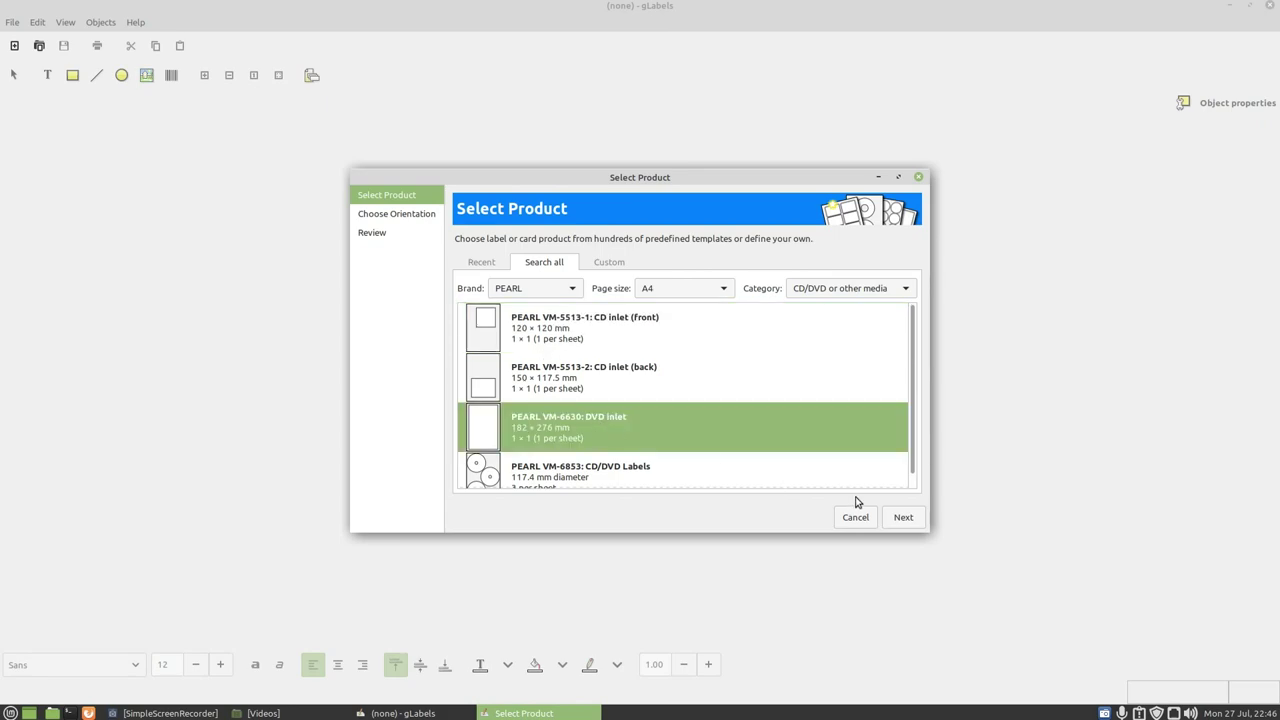
click(894, 520)
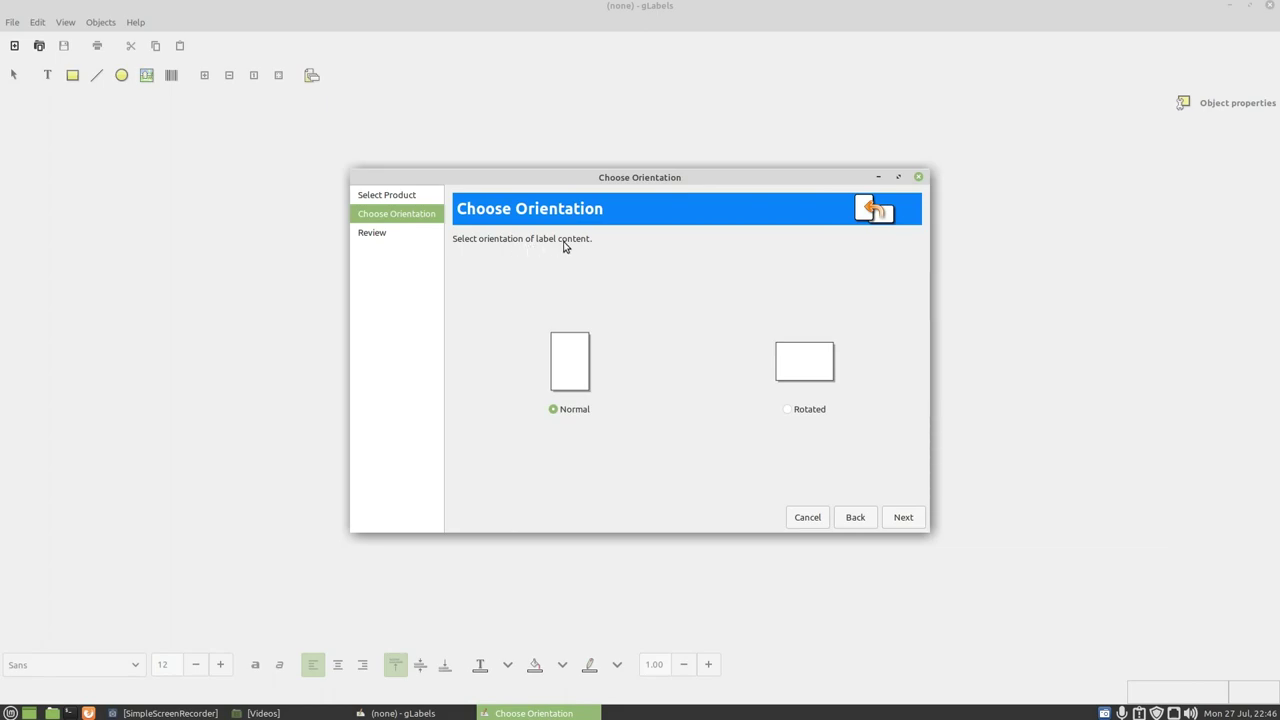
click(901, 519)
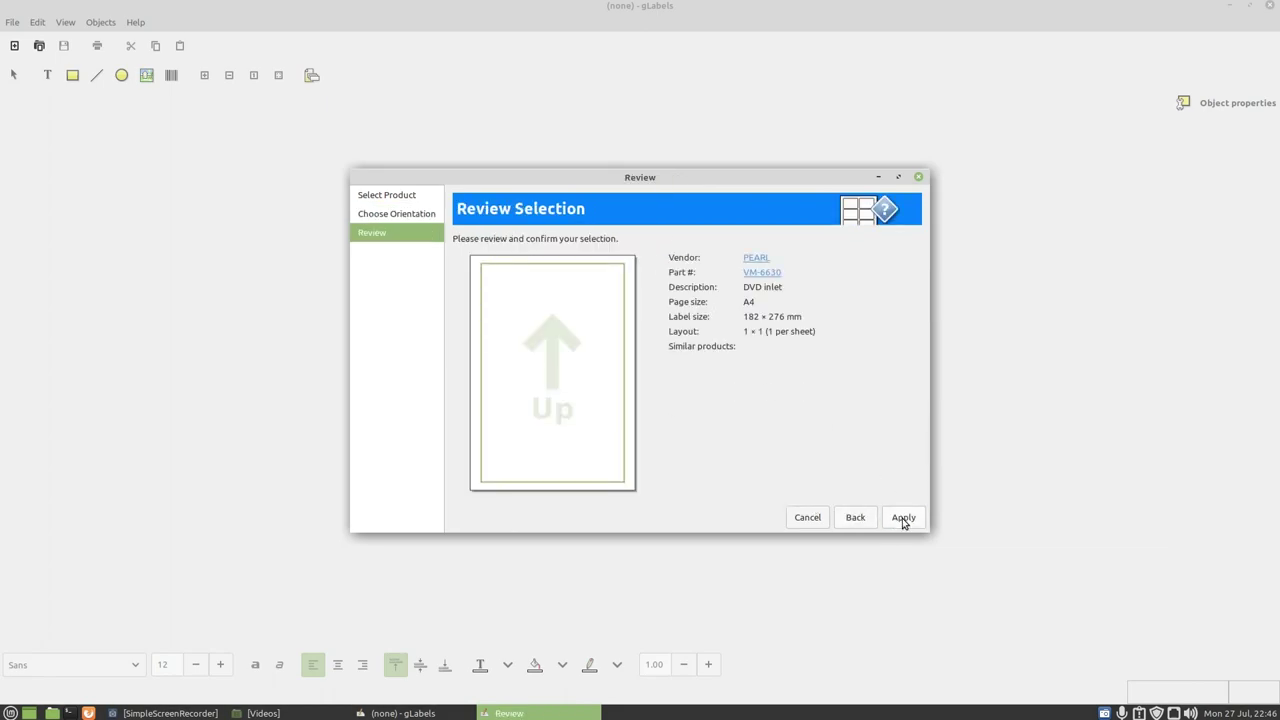
click(903, 518)
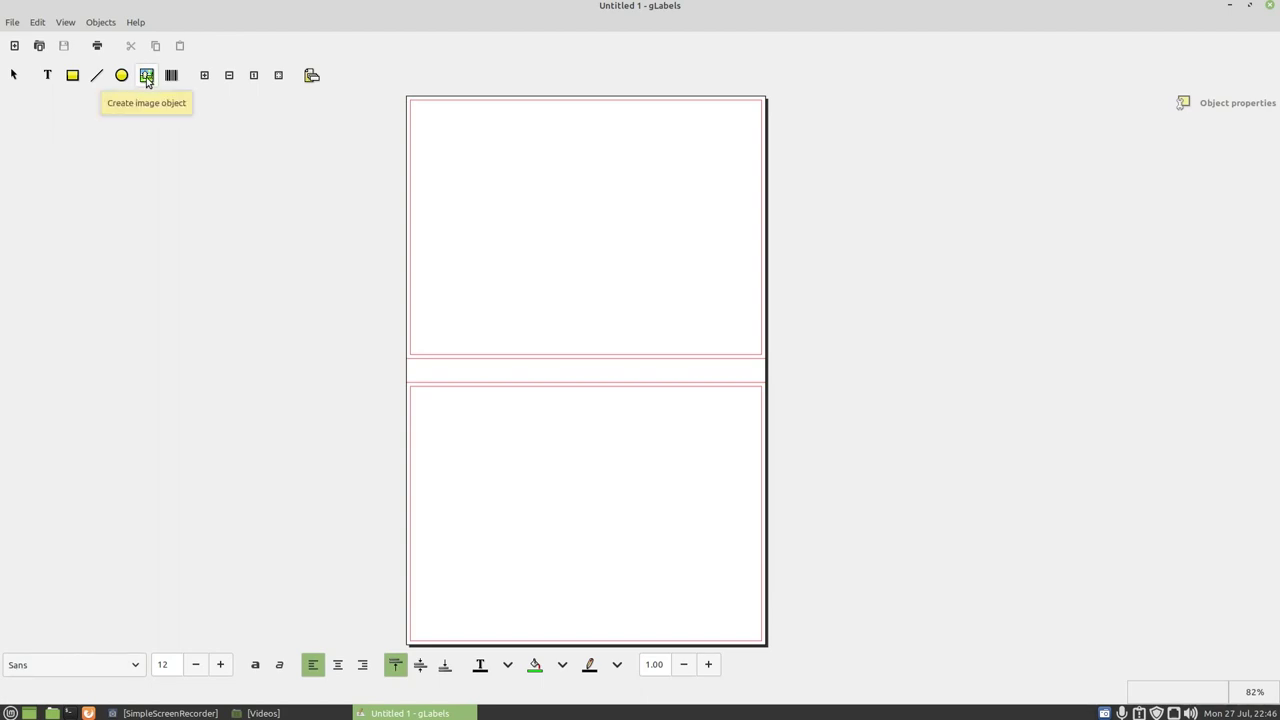
Place an image object on the top panel loaded with Pictures/smswallpaper.jpg.
click(147, 77)
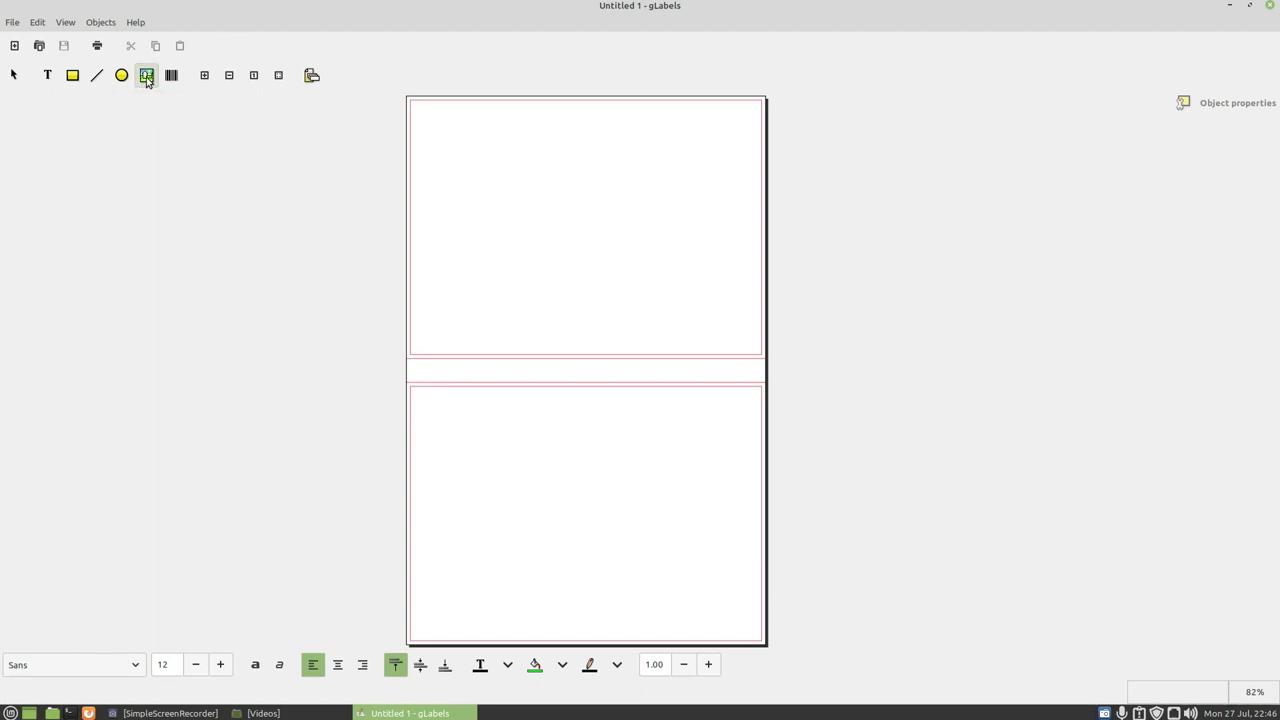
click(557, 170)
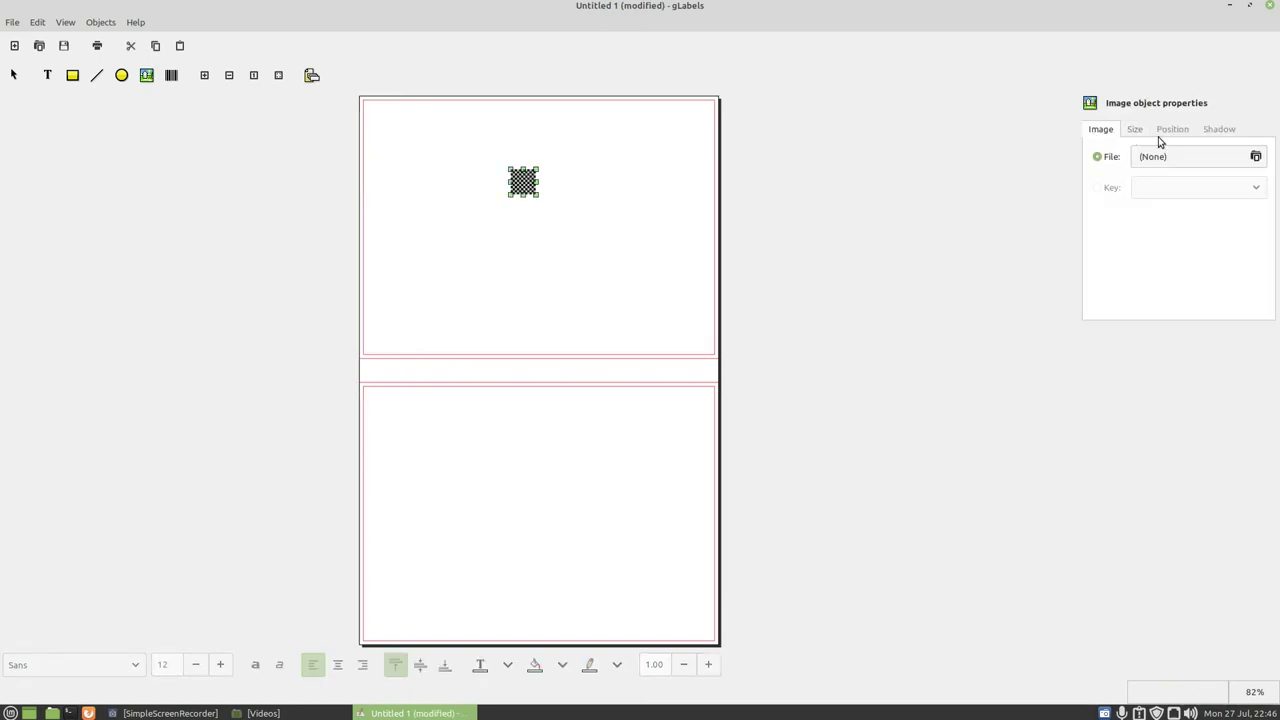
click(1256, 157)
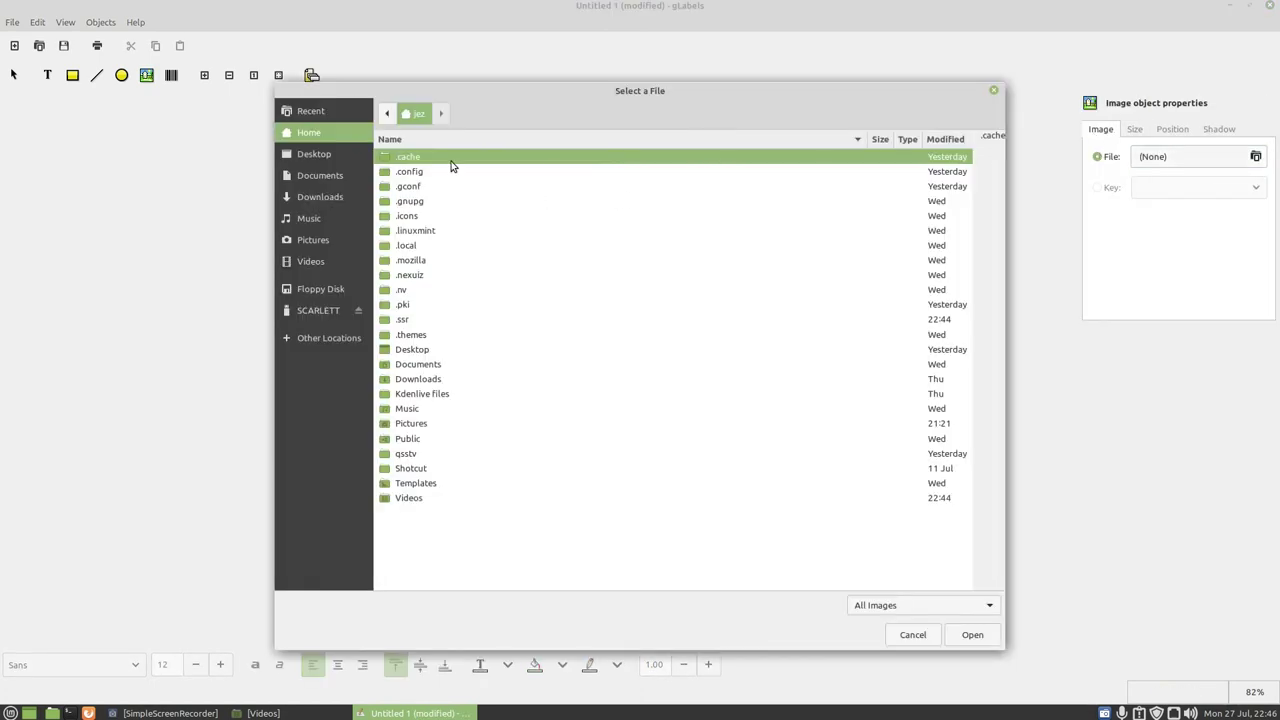
click(314, 240)
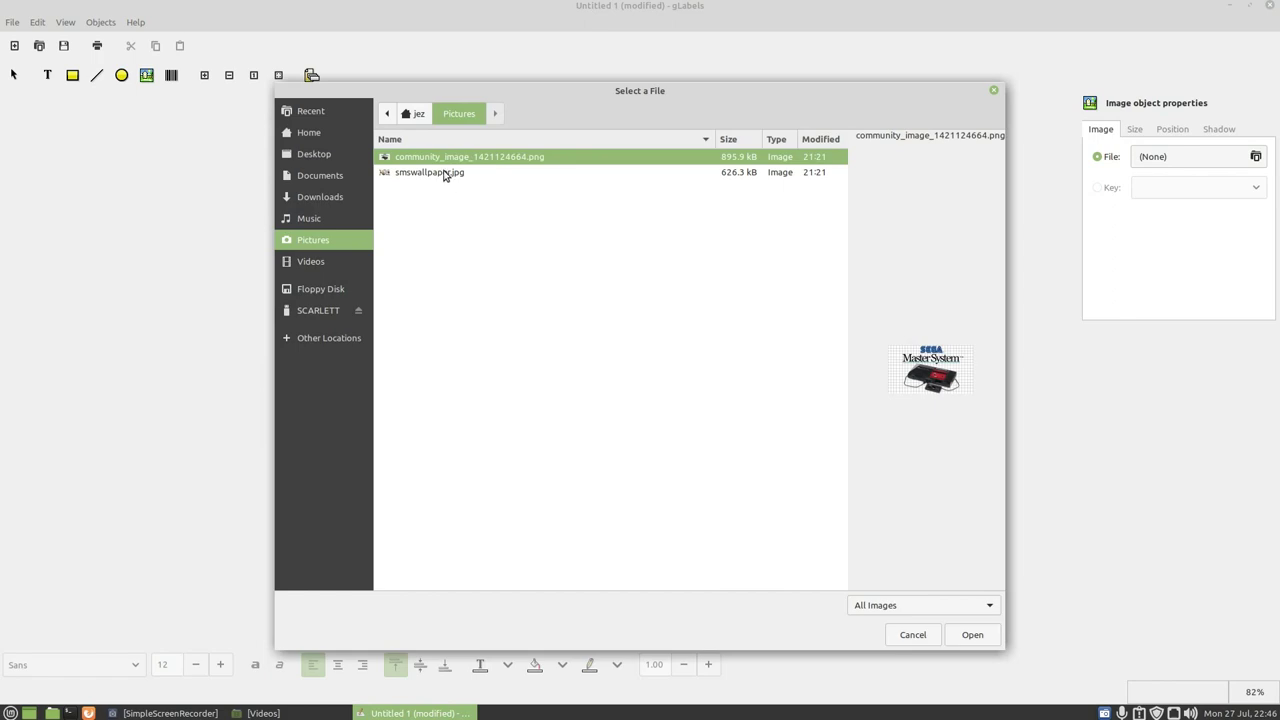
click(445, 175)
click(966, 636)
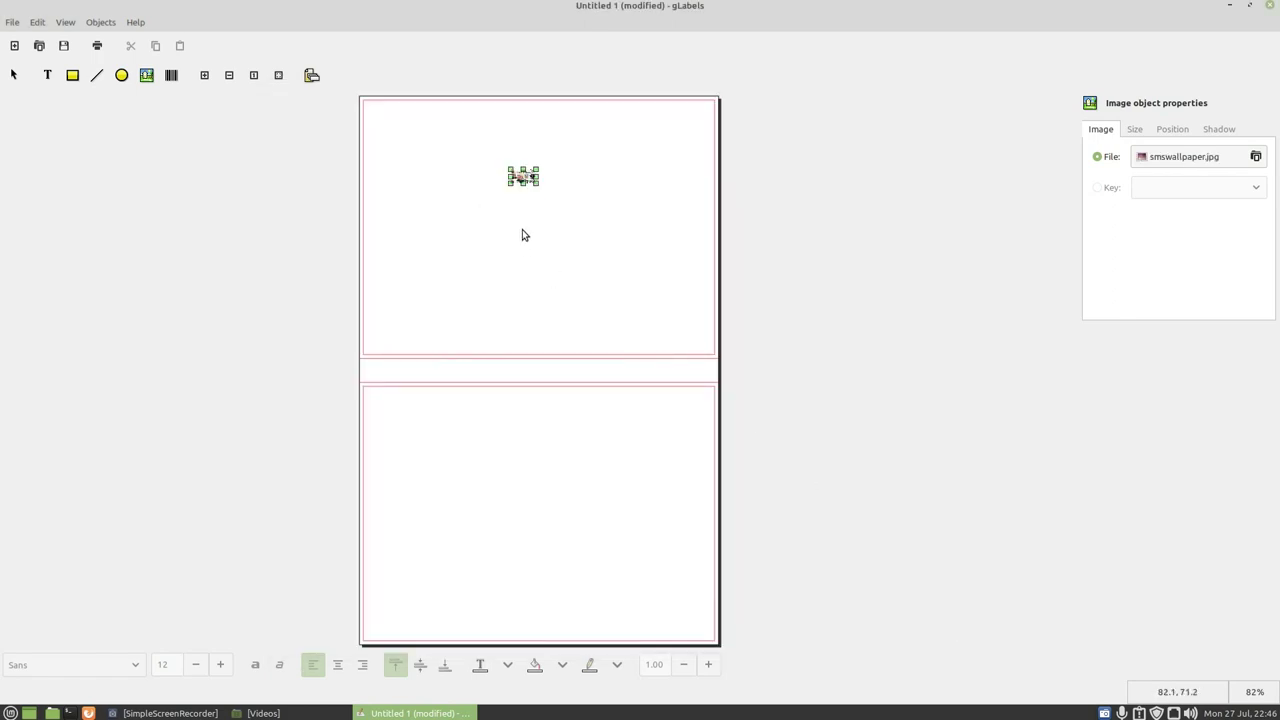
drag(537, 184, 651, 262)
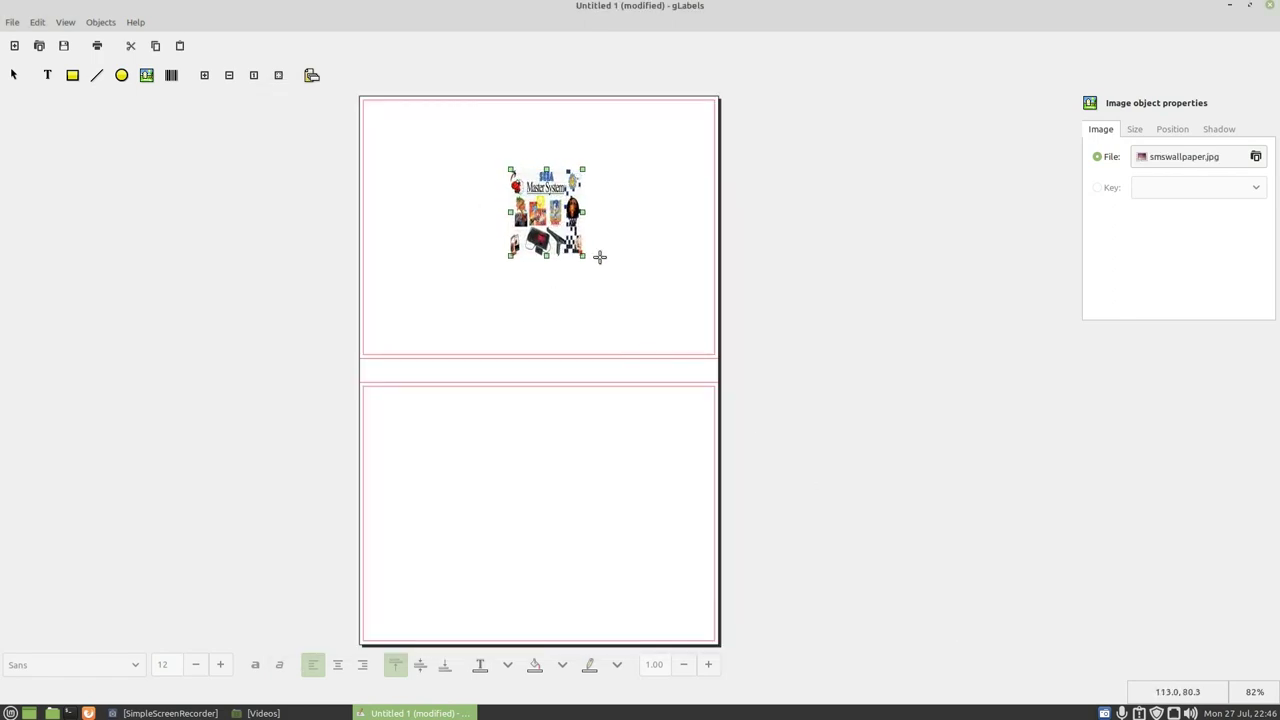
Rotate the image 90° clockwise and resize it to fill the top panel.
click(100, 21)
mouse_move(120, 98)
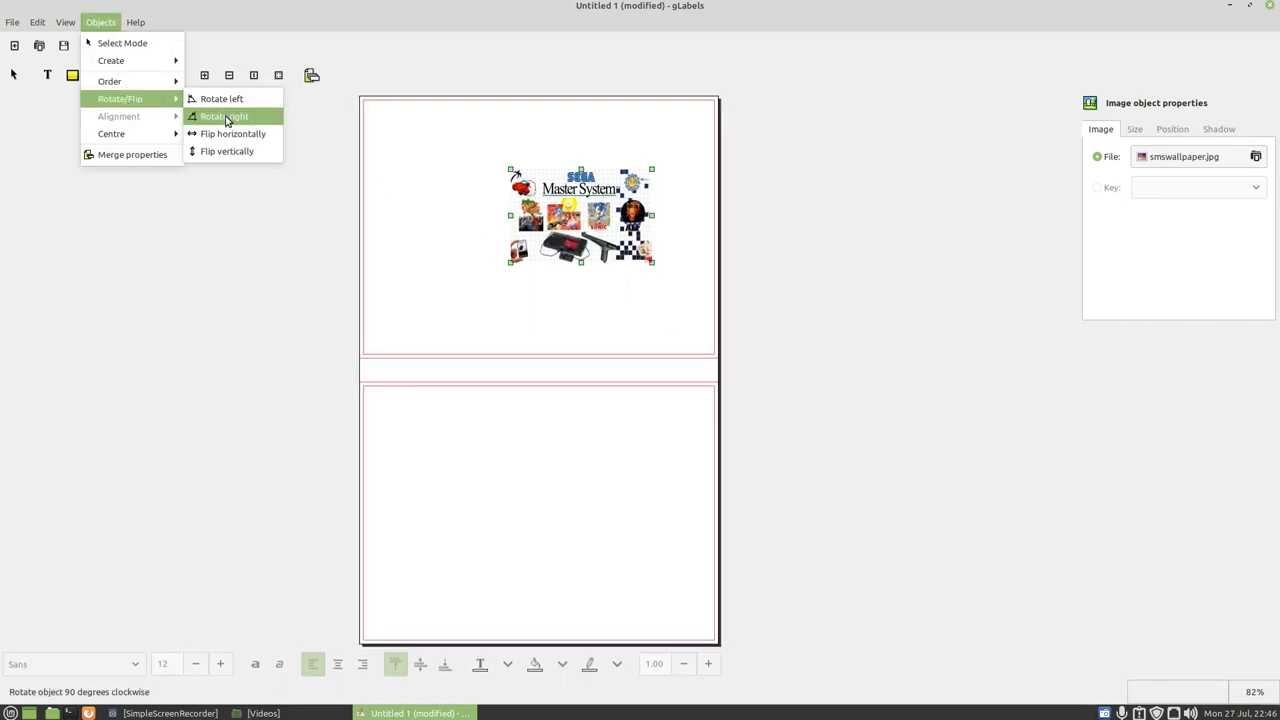
click(229, 115)
mouse_move(449, 228)
mouse_down()
mouse_move(530, 221)
mouse_move(634, 169)
mouse_up()
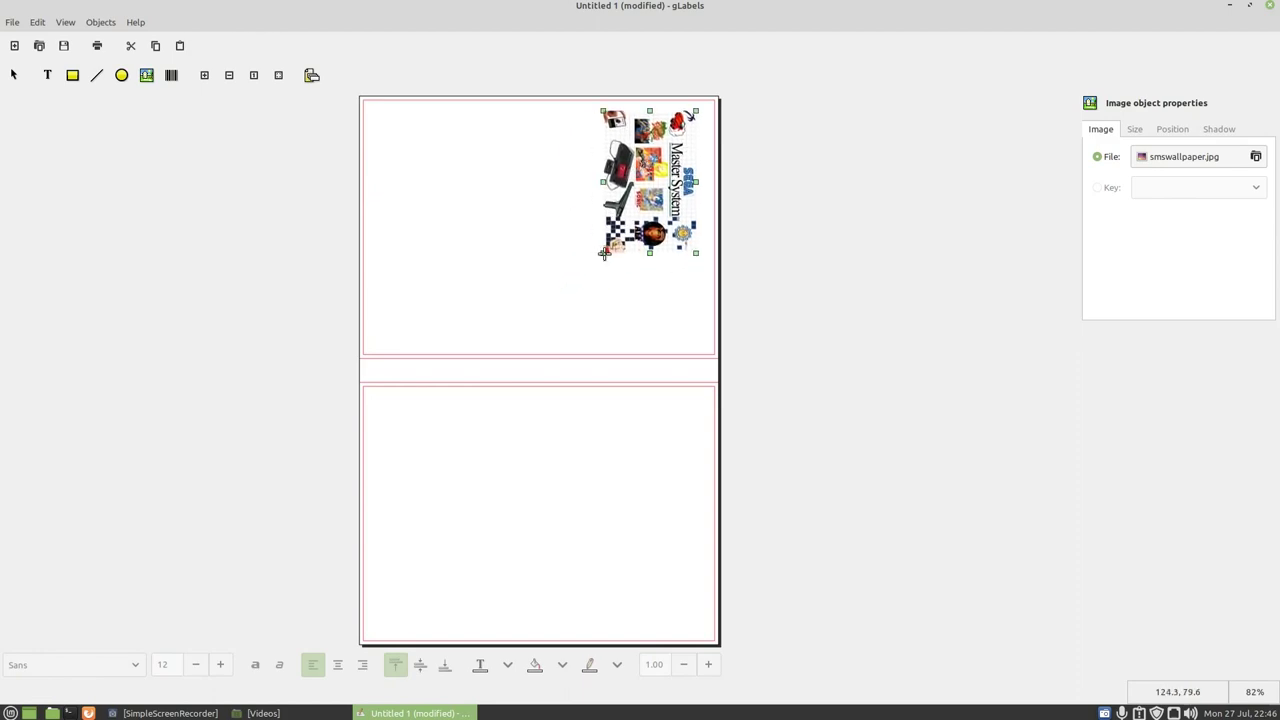
mouse_move(604, 253)
mouse_down()
mouse_move(560, 291)
mouse_move(369, 326)
mouse_move(375, 344)
mouse_up()
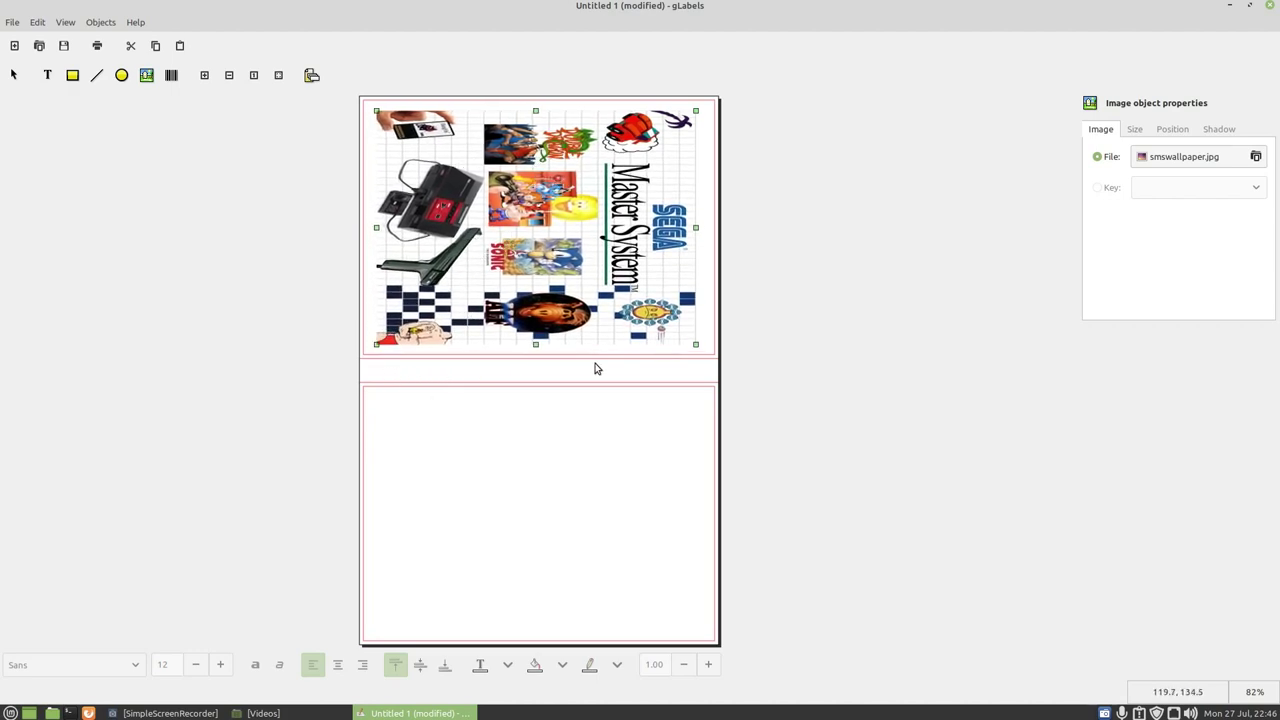
Add a 'My SEGA DVD' text object on the spine and widen its box.
click(47, 75)
click(495, 369)
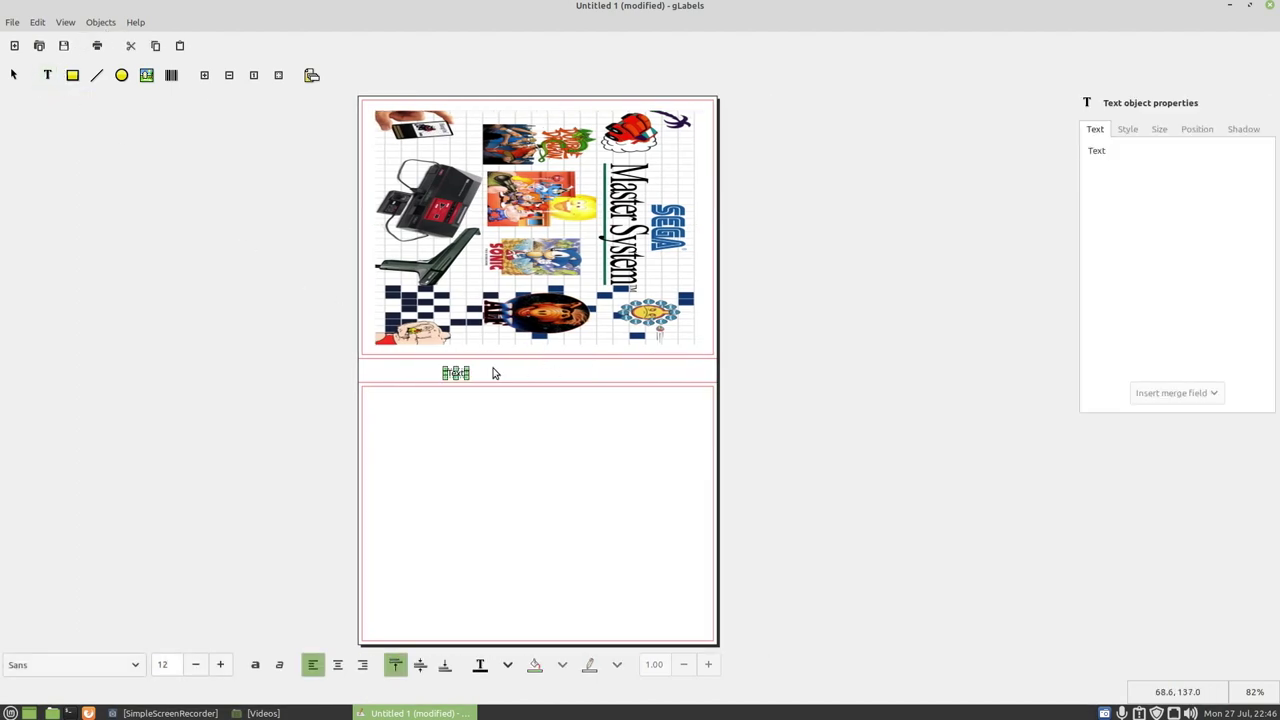
triple_click(1136, 148)
text(My)
key(BackSpace)
text(y SEGA DVD)
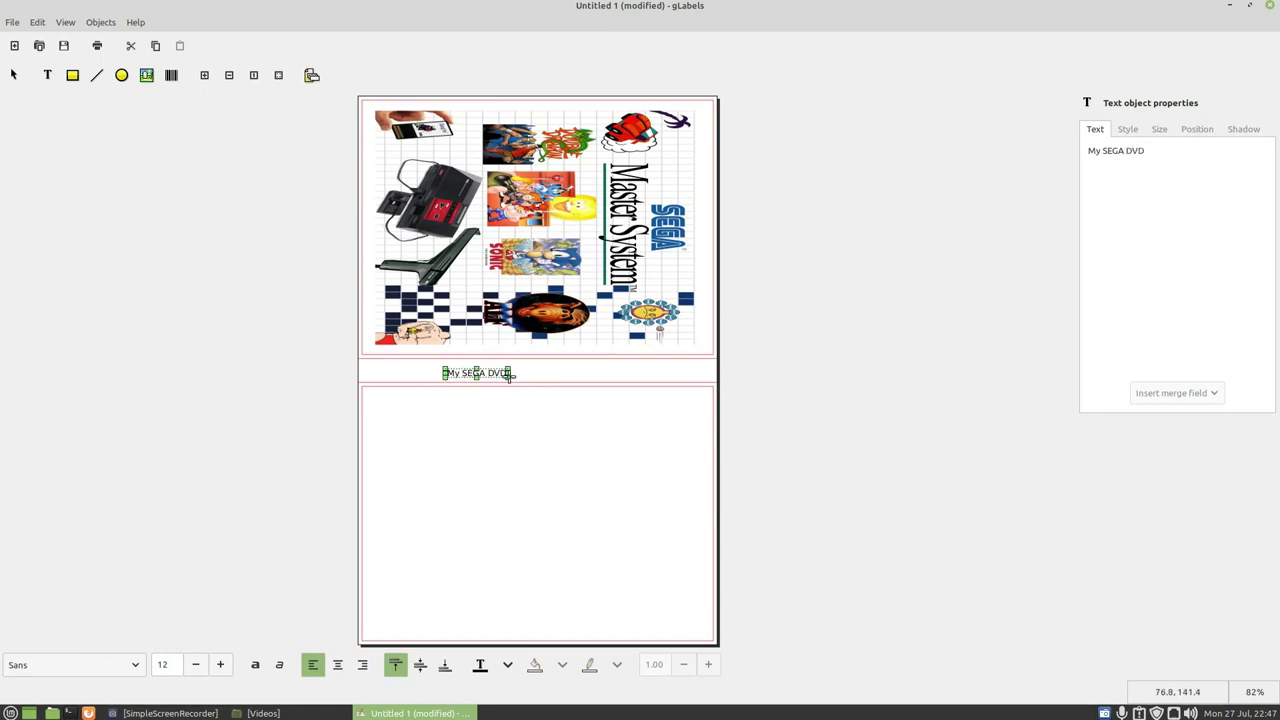
drag(510, 374, 694, 409)
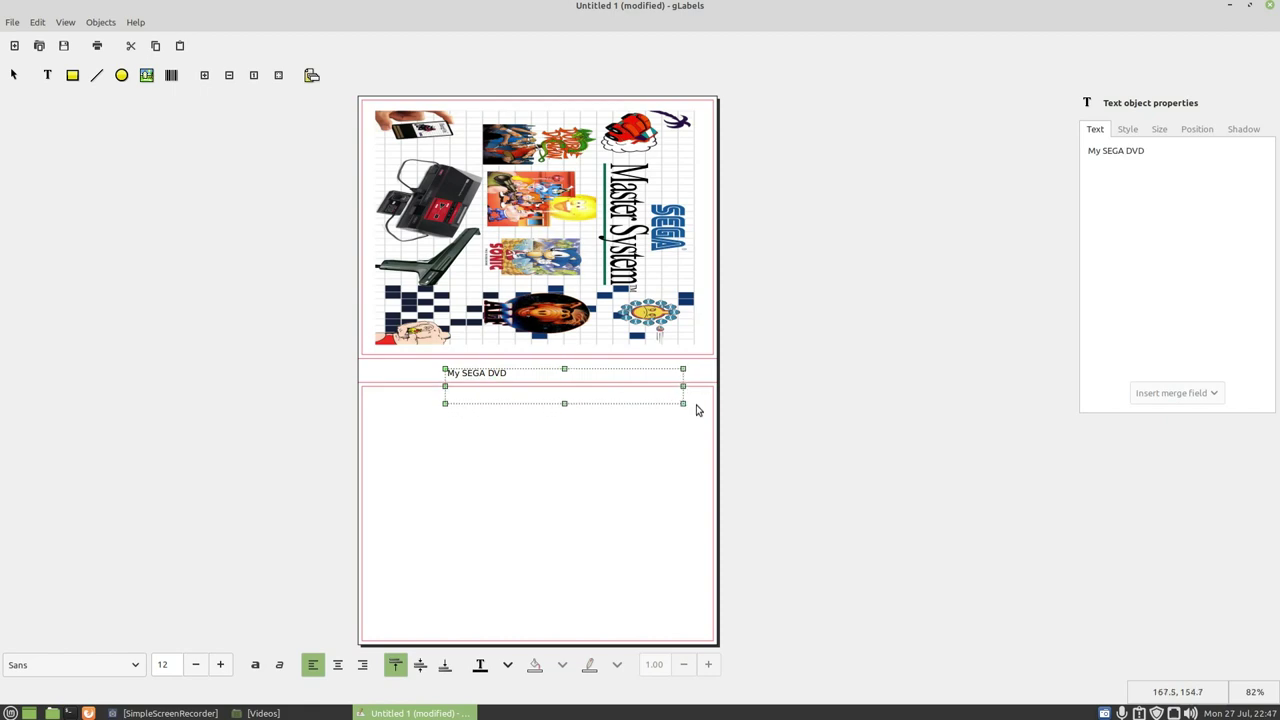
Make the spine text larger, bold and blue, nudging it left and up.
click(1127, 130)
click(1184, 187)
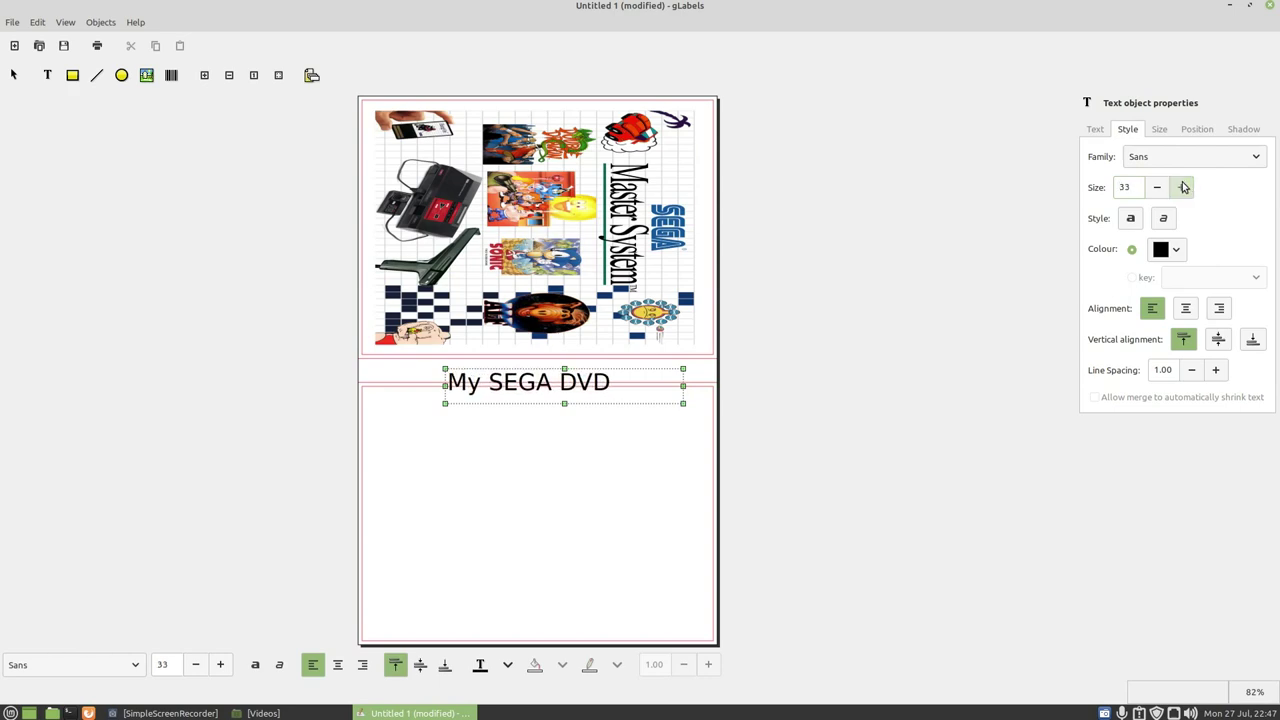
click(1184, 187)
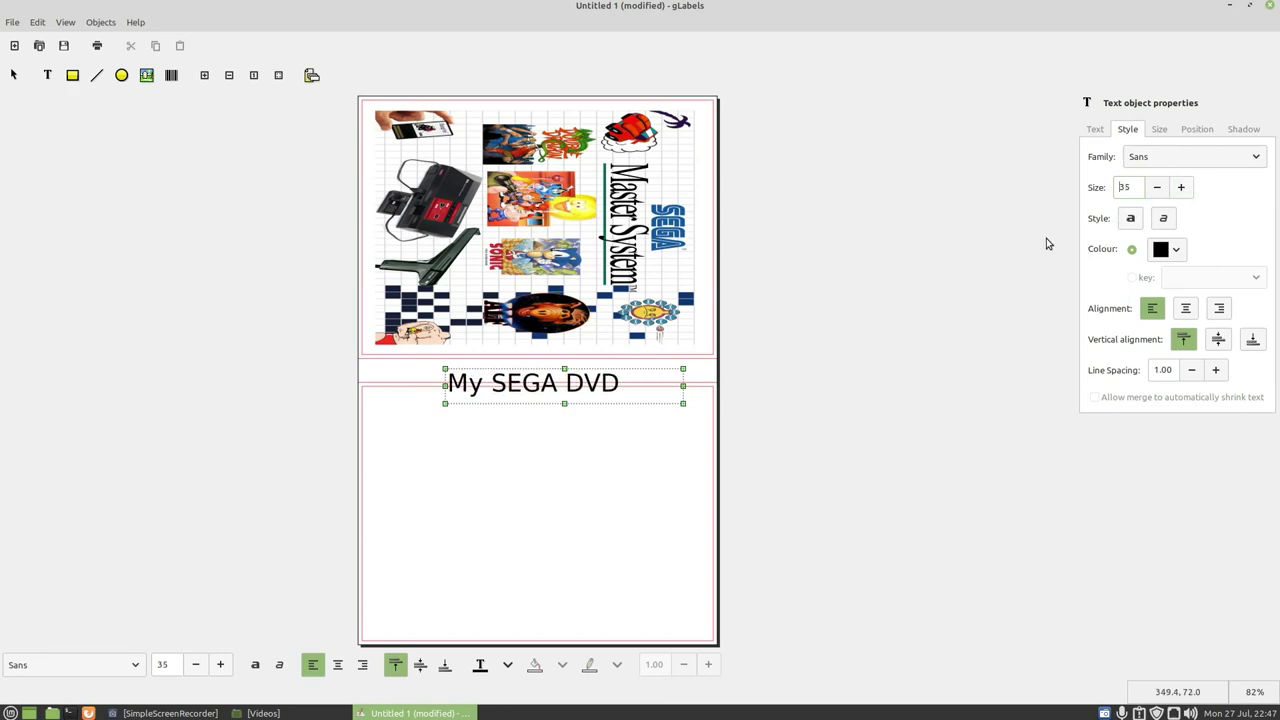
click(1128, 219)
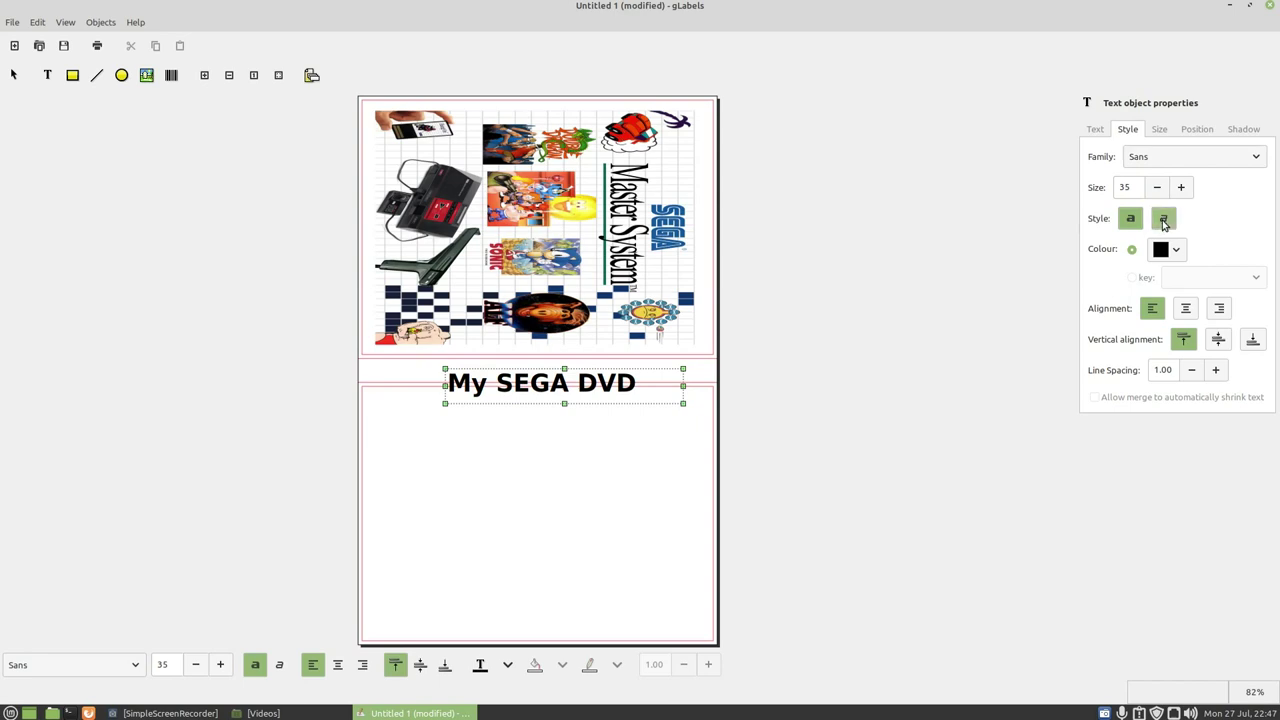
click(1176, 249)
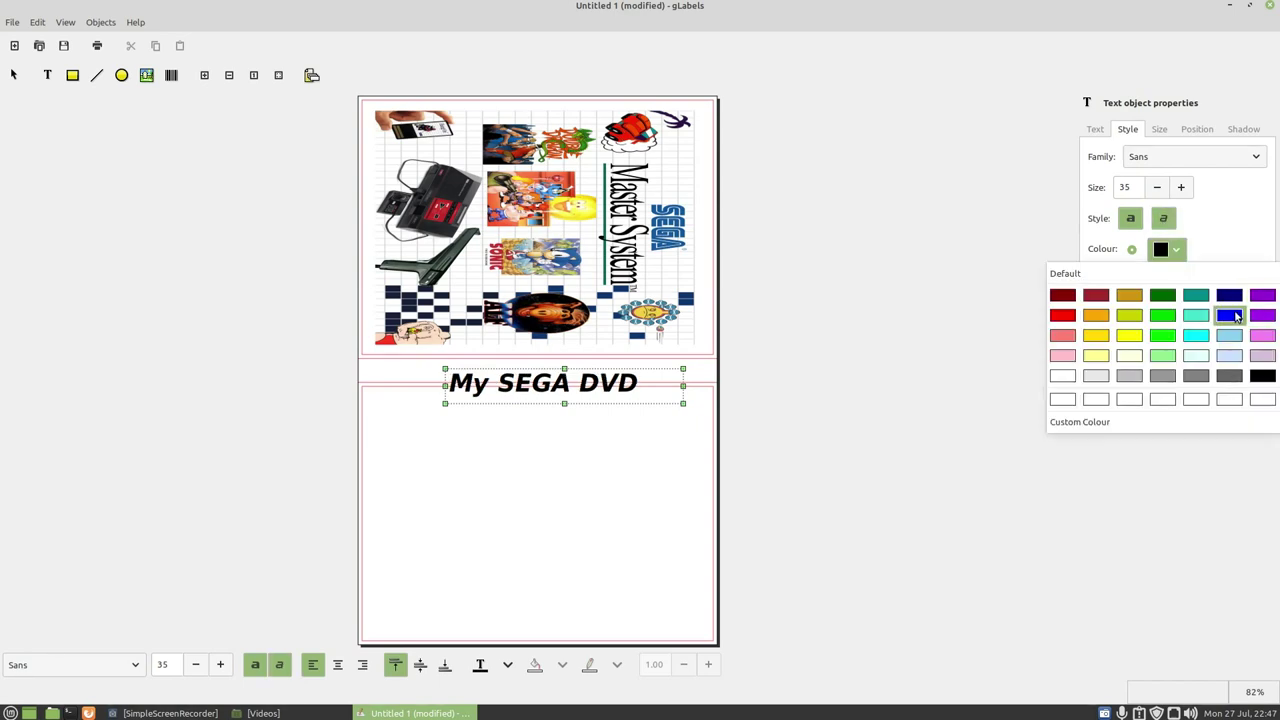
click(1230, 318)
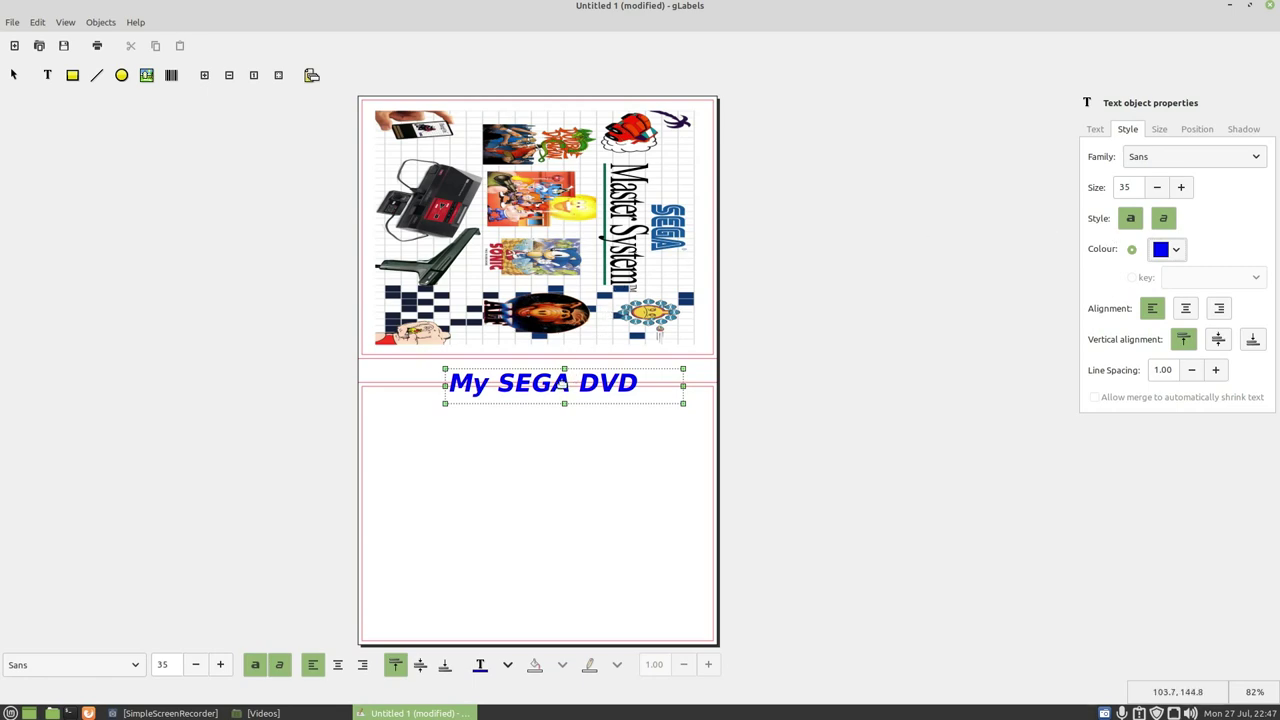
drag(562, 385, 536, 369)
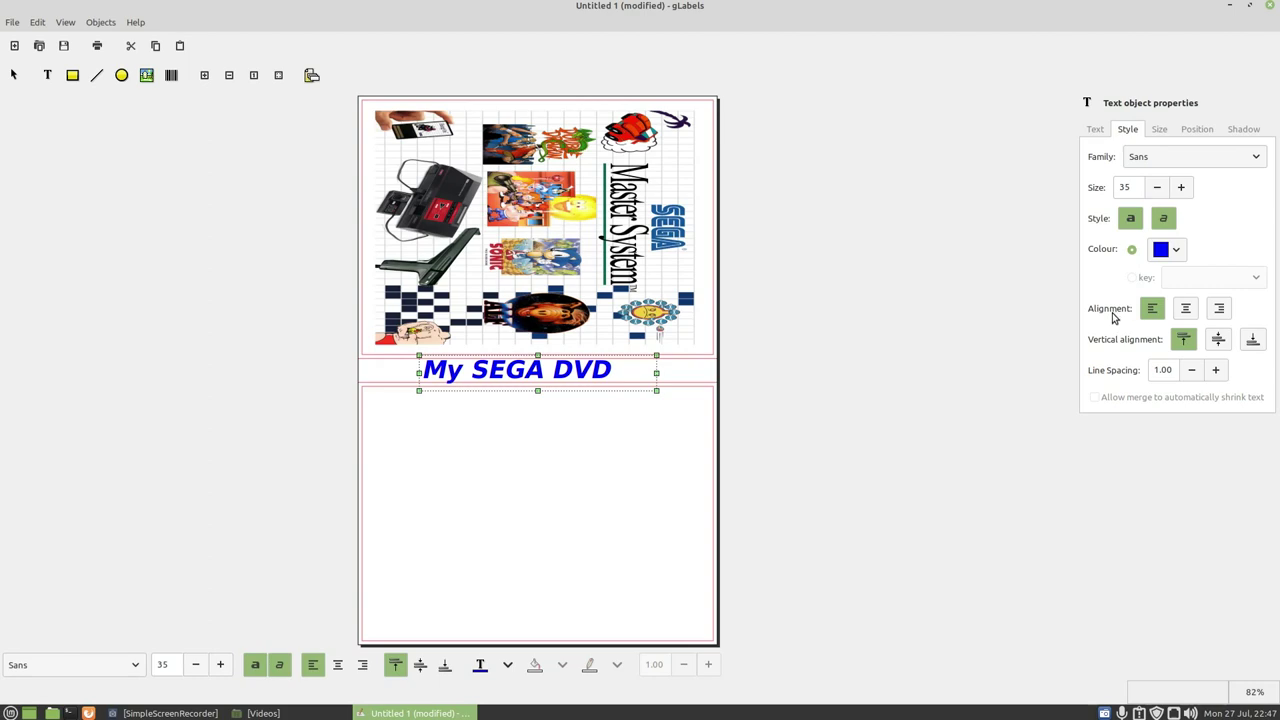
Centre the spine text horizontally, align it to the top, and set size 33.
click(1153, 308)
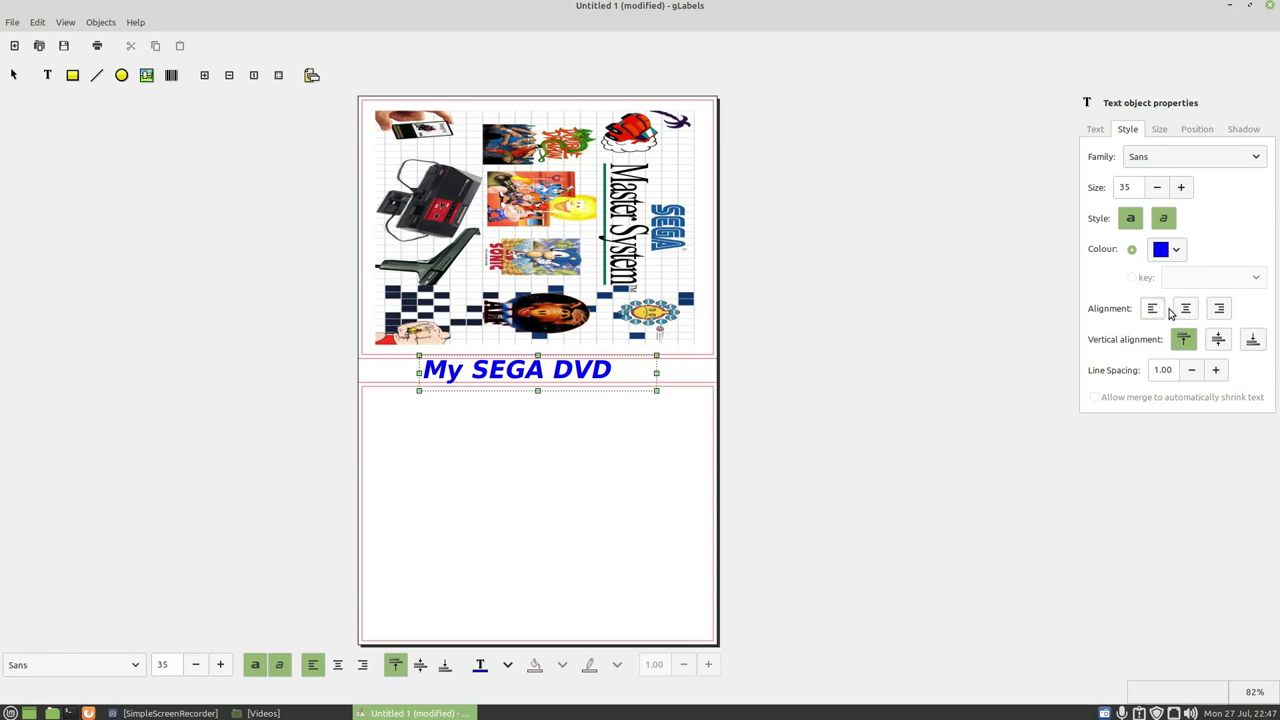
click(1185, 308)
click(1219, 308)
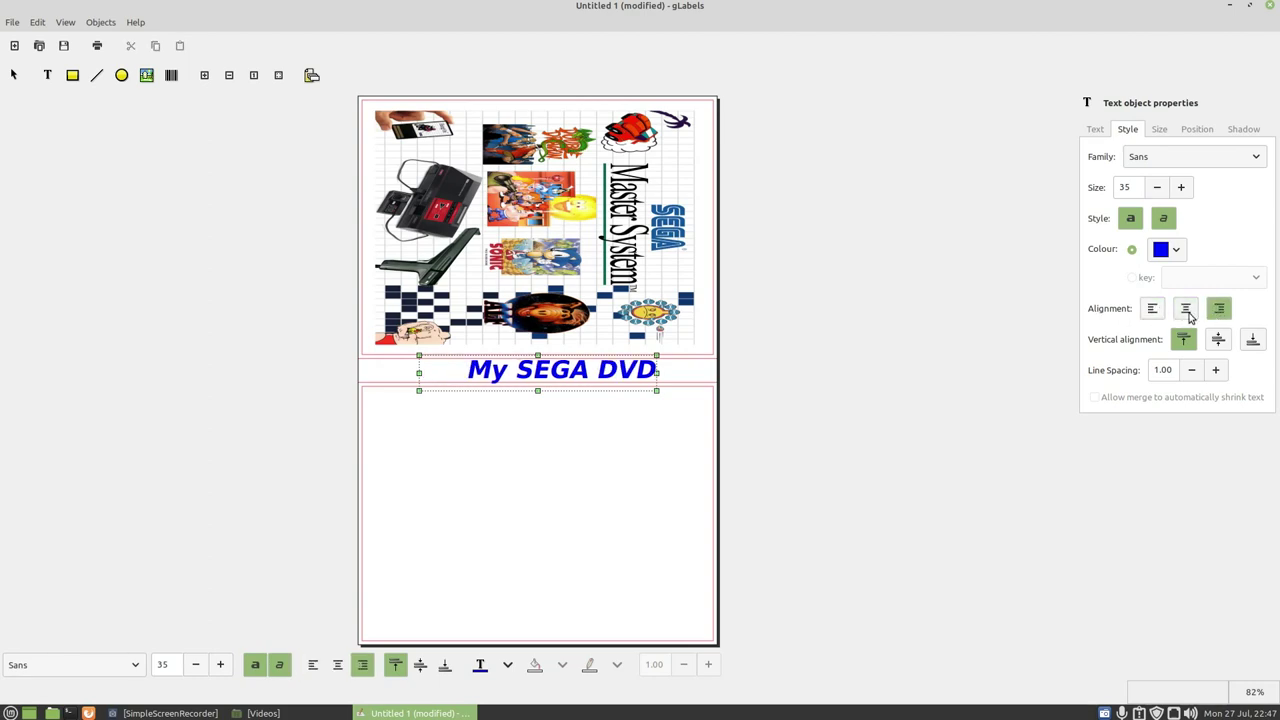
click(1151, 309)
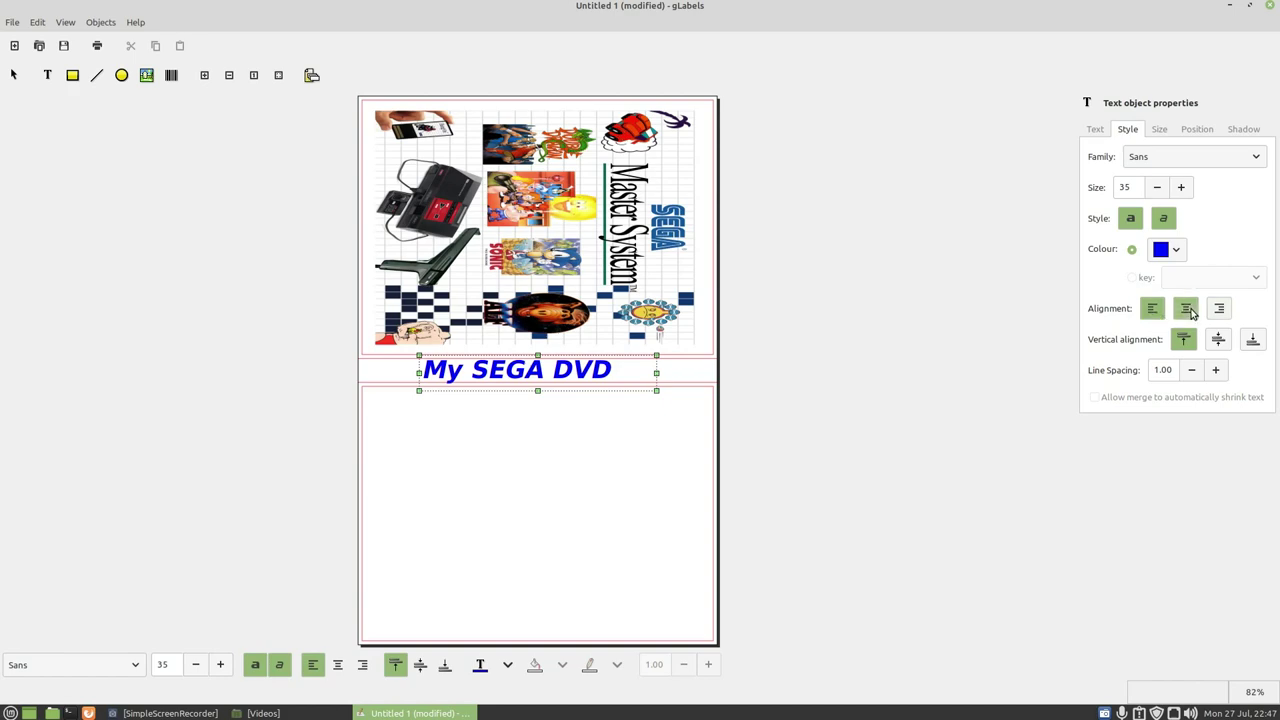
click(1185, 309)
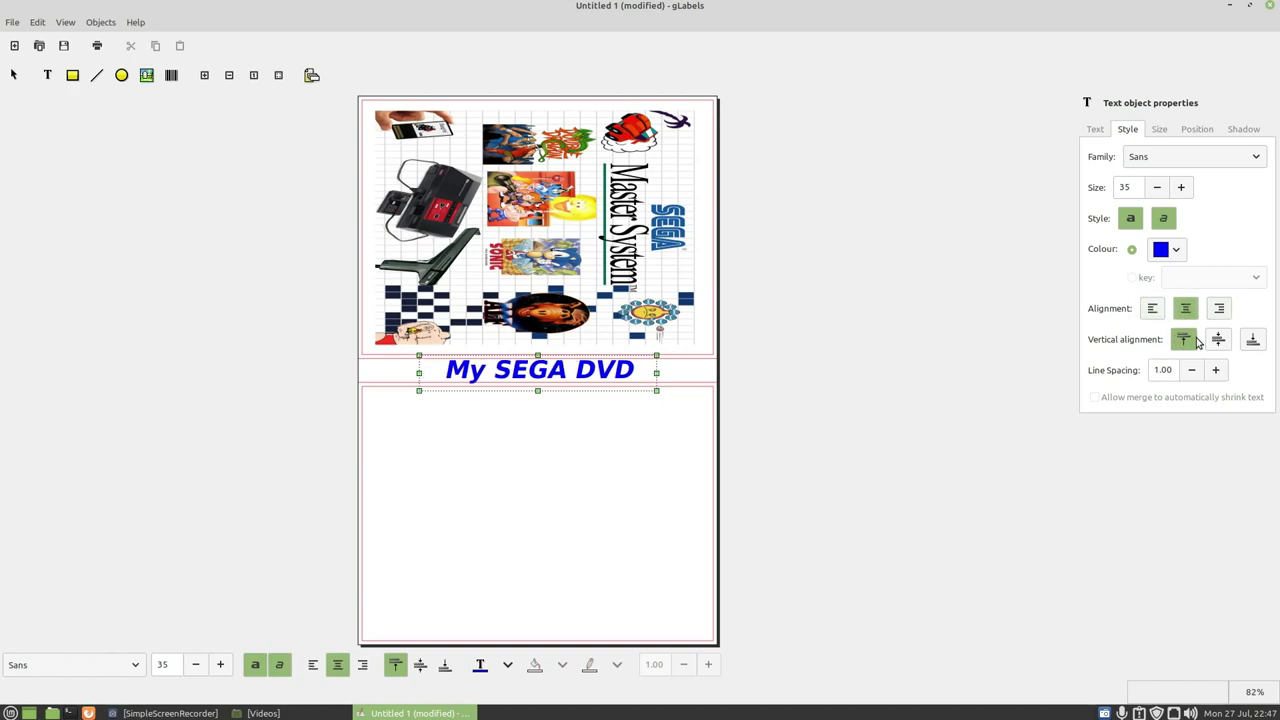
click(1218, 340)
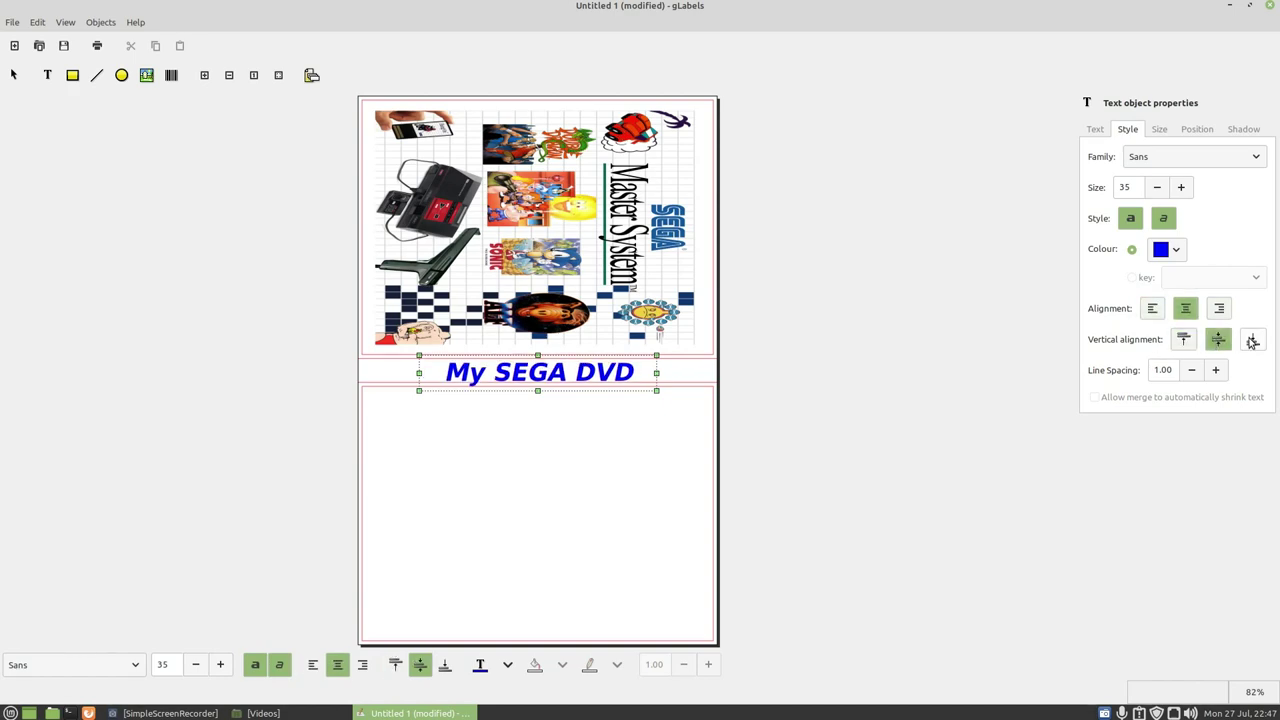
click(1252, 341)
click(1217, 340)
click(1183, 340)
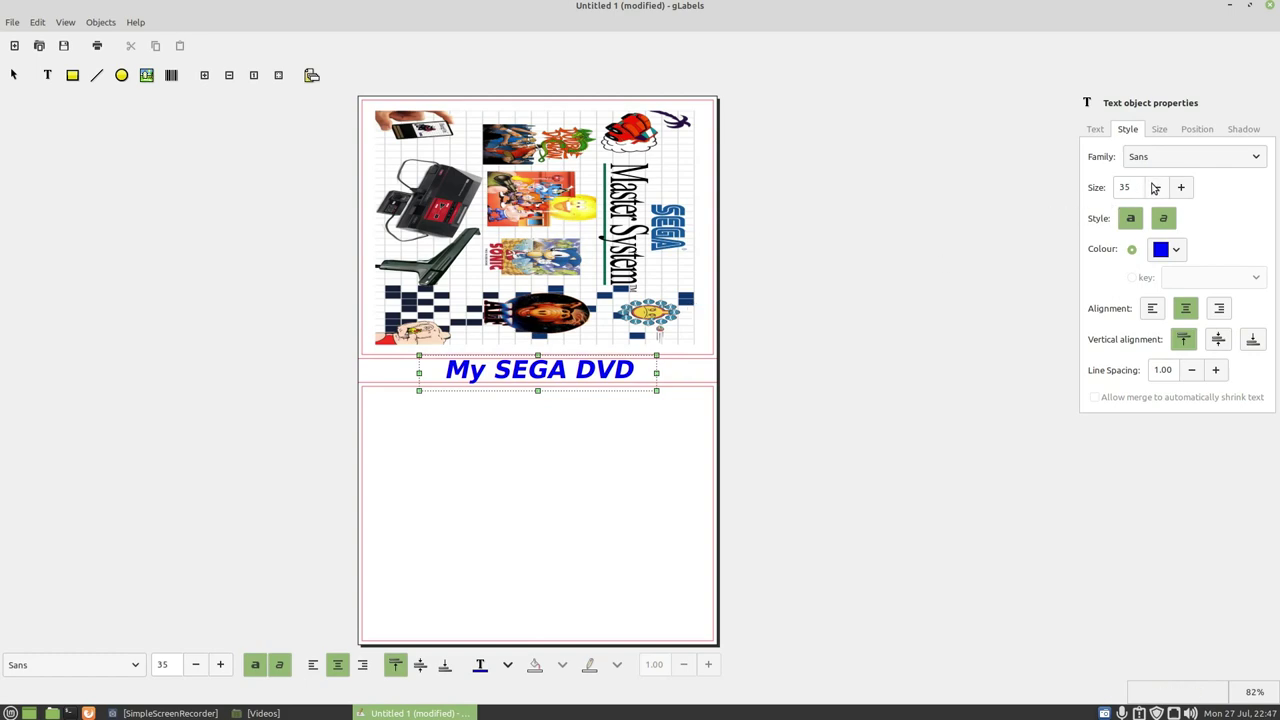
click(1155, 188)
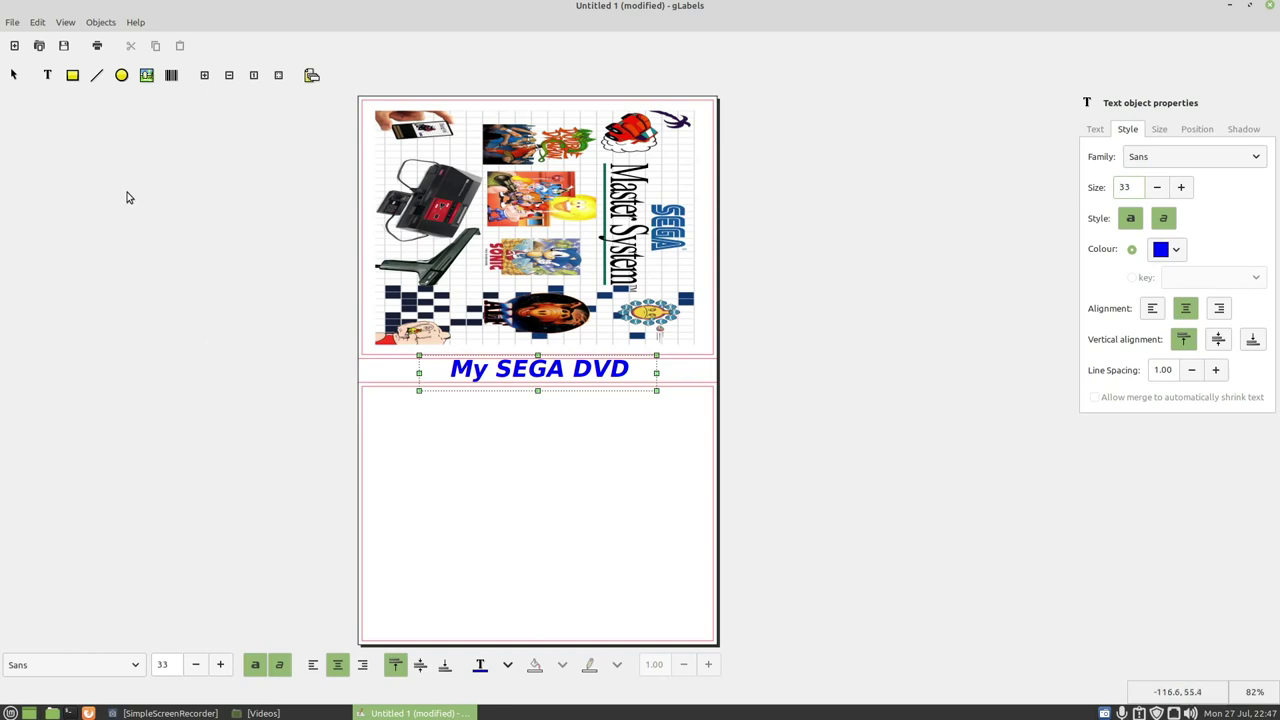
Place community_image_1421124664.png as an image object on the back panel.
click(146, 76)
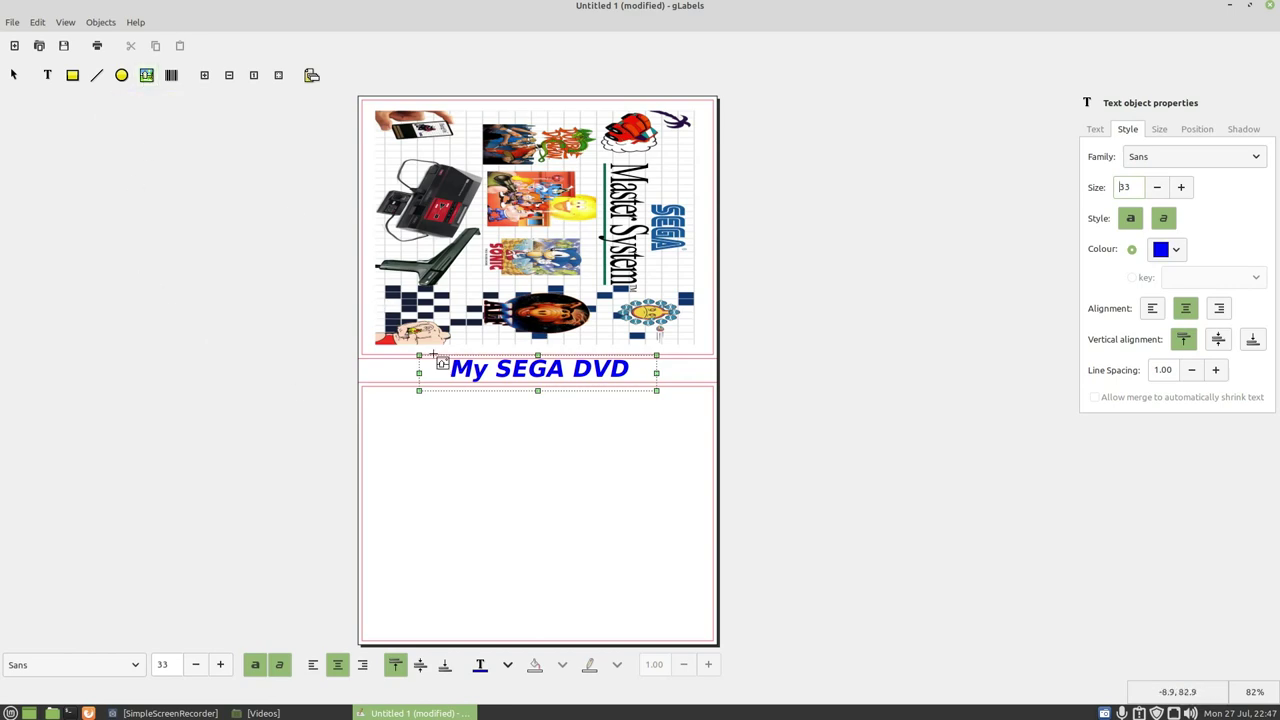
click(618, 467)
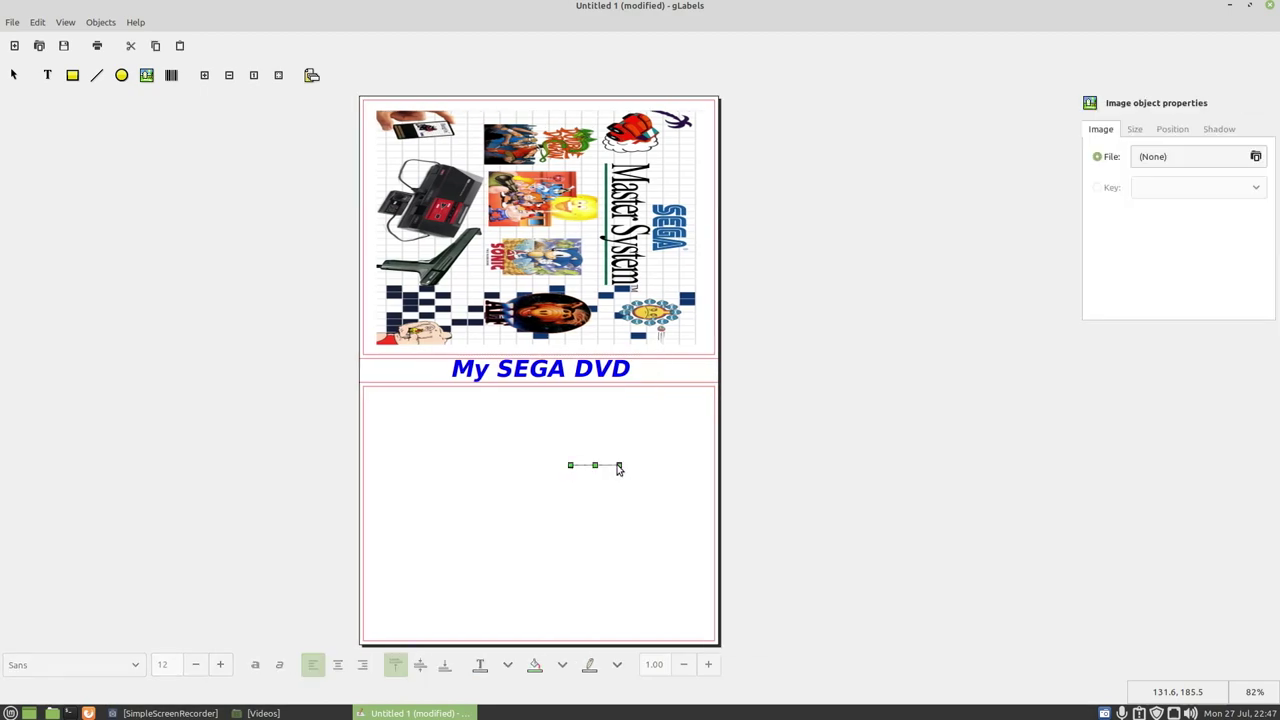
click(1256, 156)
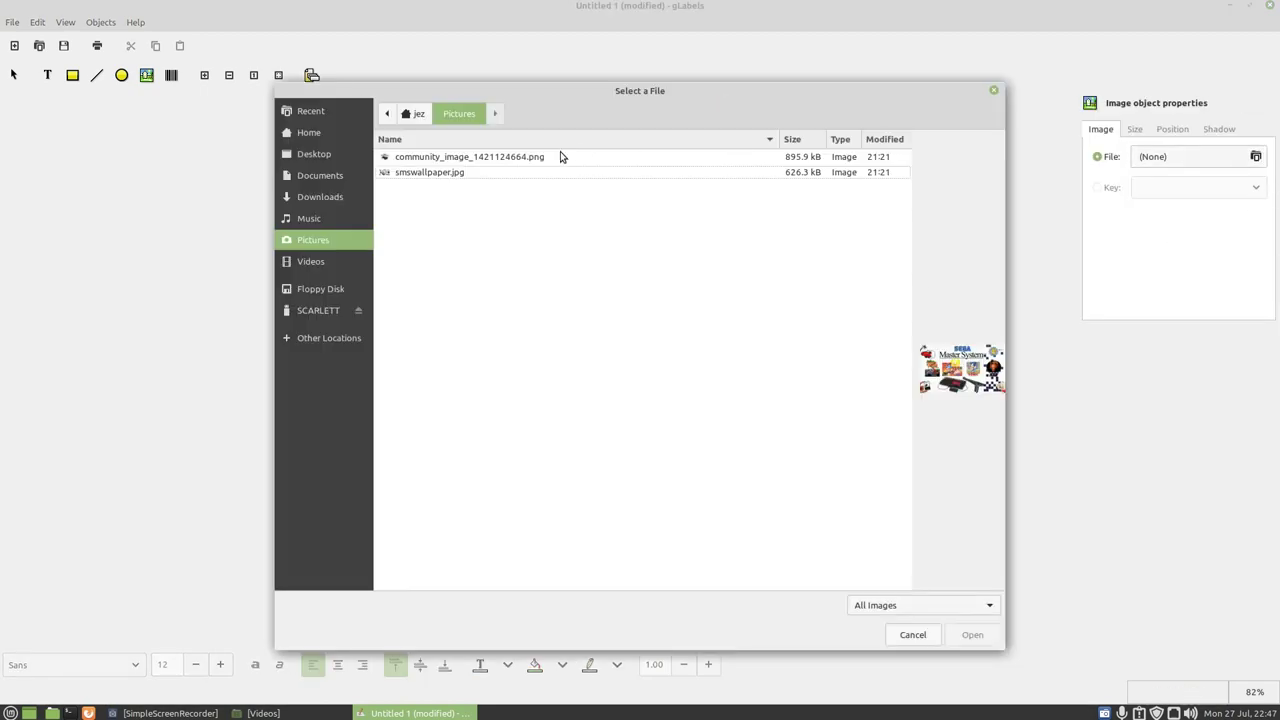
click(428, 161)
click(973, 634)
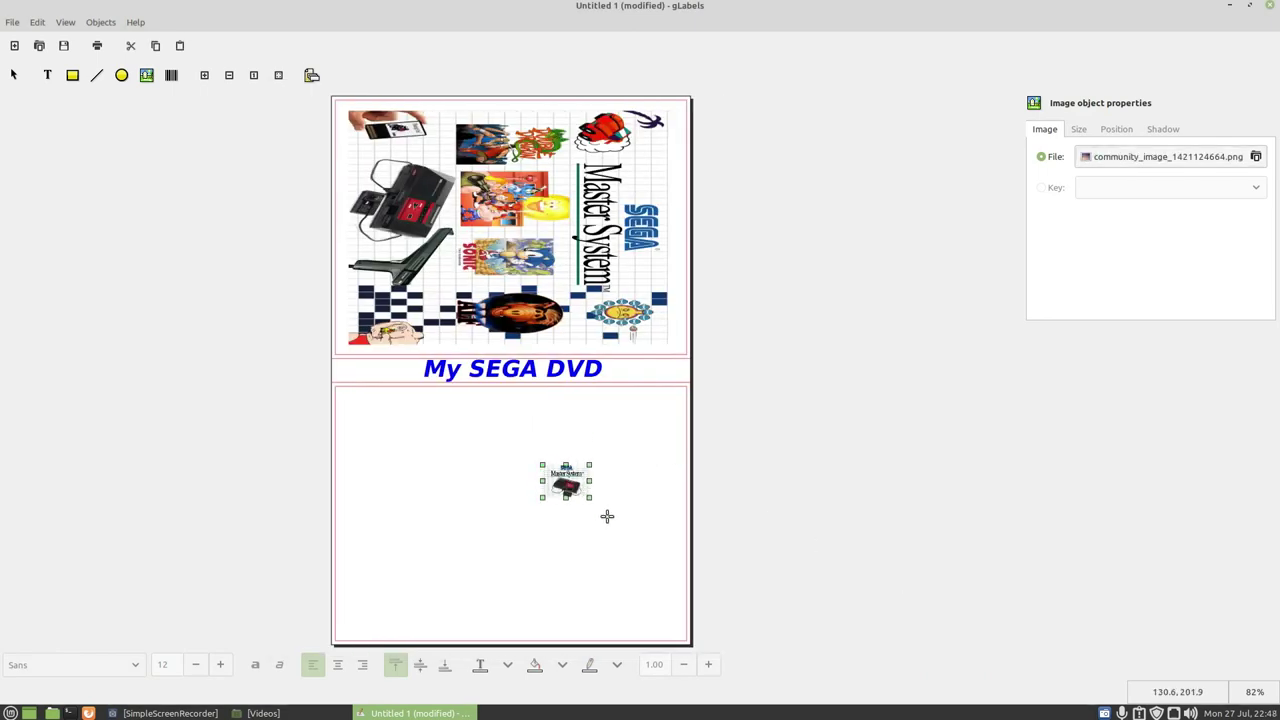
drag(543, 467, 658, 562)
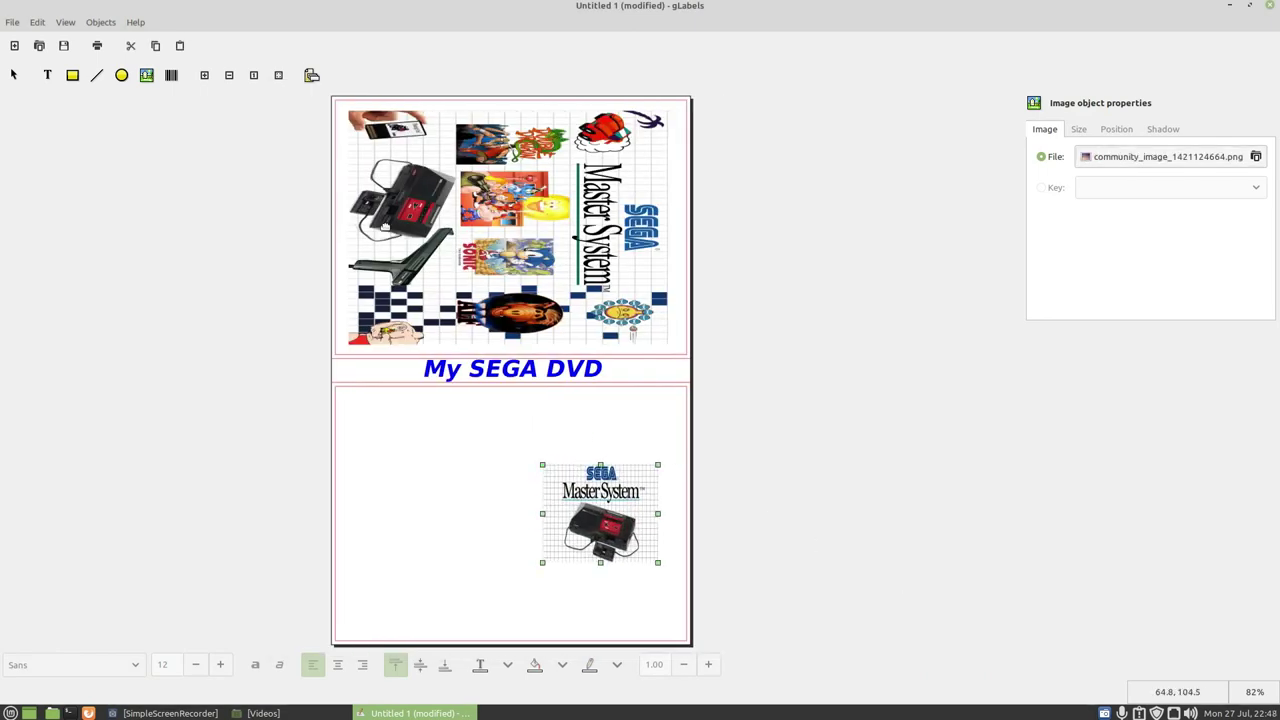
Rotate the back picture 90° anticlockwise and stretch it across the back panel.
click(99, 22)
mouse_move(120, 98)
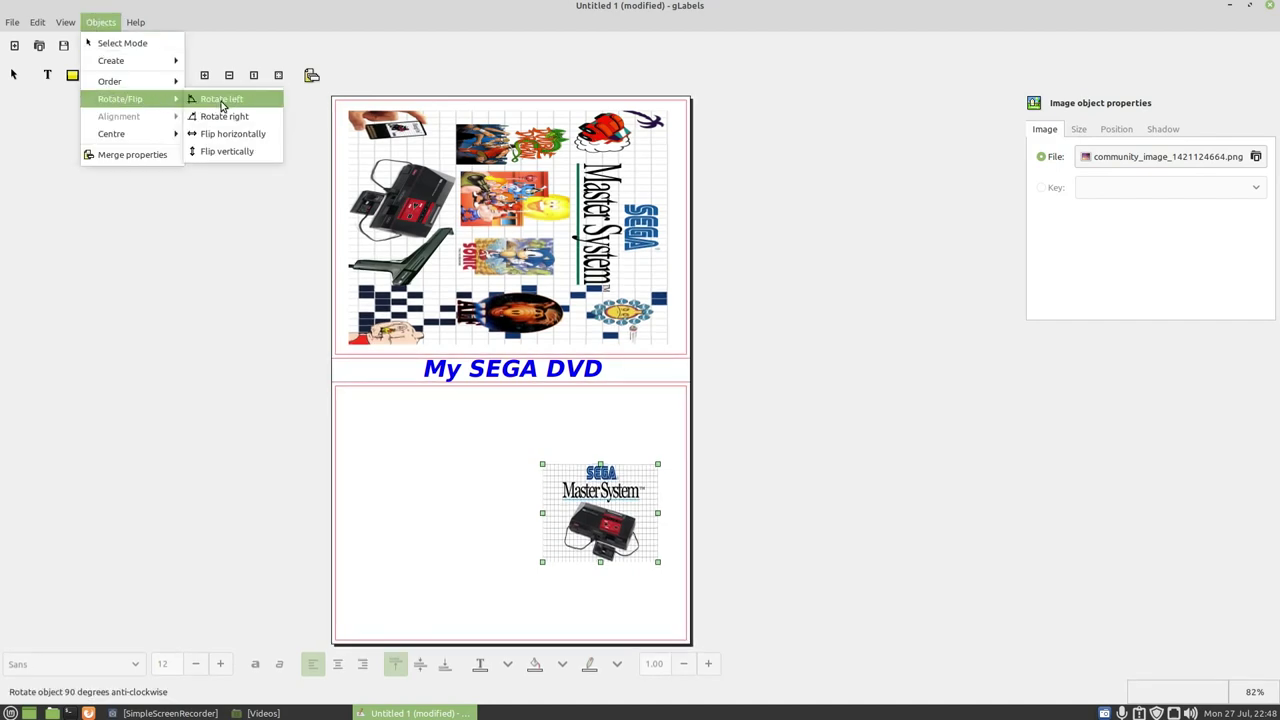
click(222, 100)
mouse_move(546, 485)
mouse_down()
mouse_move(588, 461)
mouse_move(595, 440)
mouse_move(564, 459)
mouse_move(552, 488)
mouse_up()
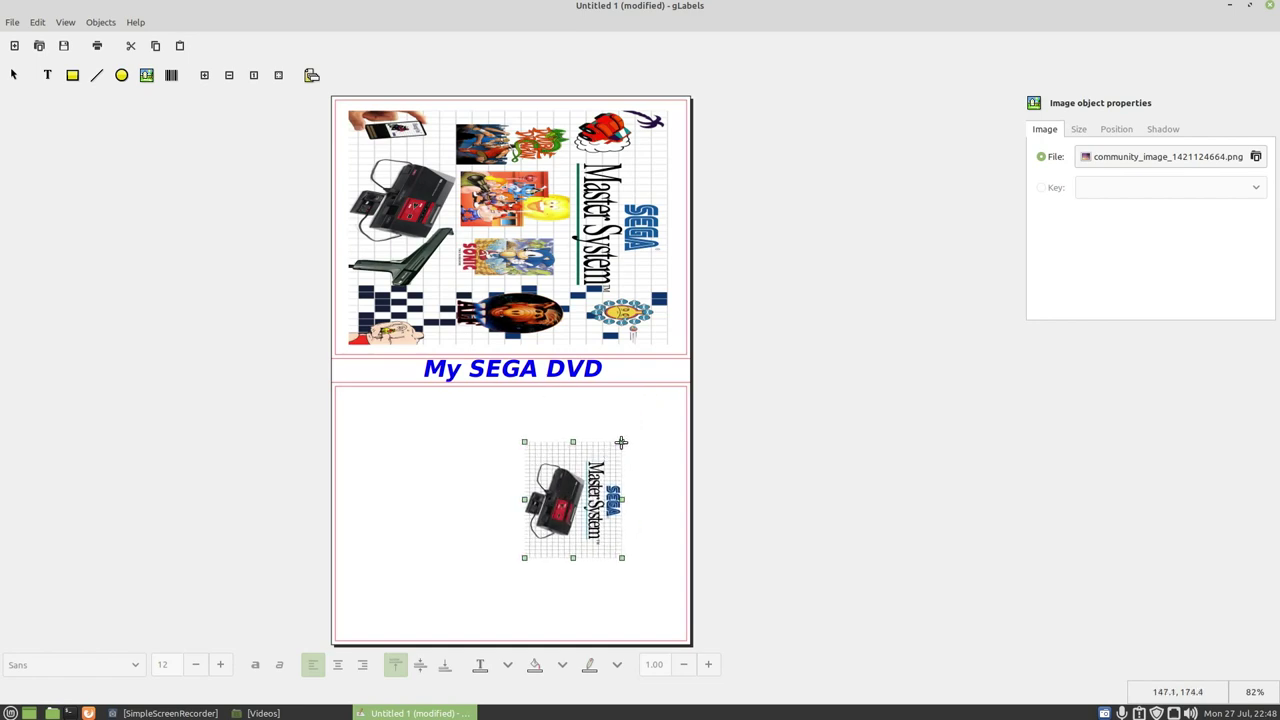
drag(621, 443, 672, 401)
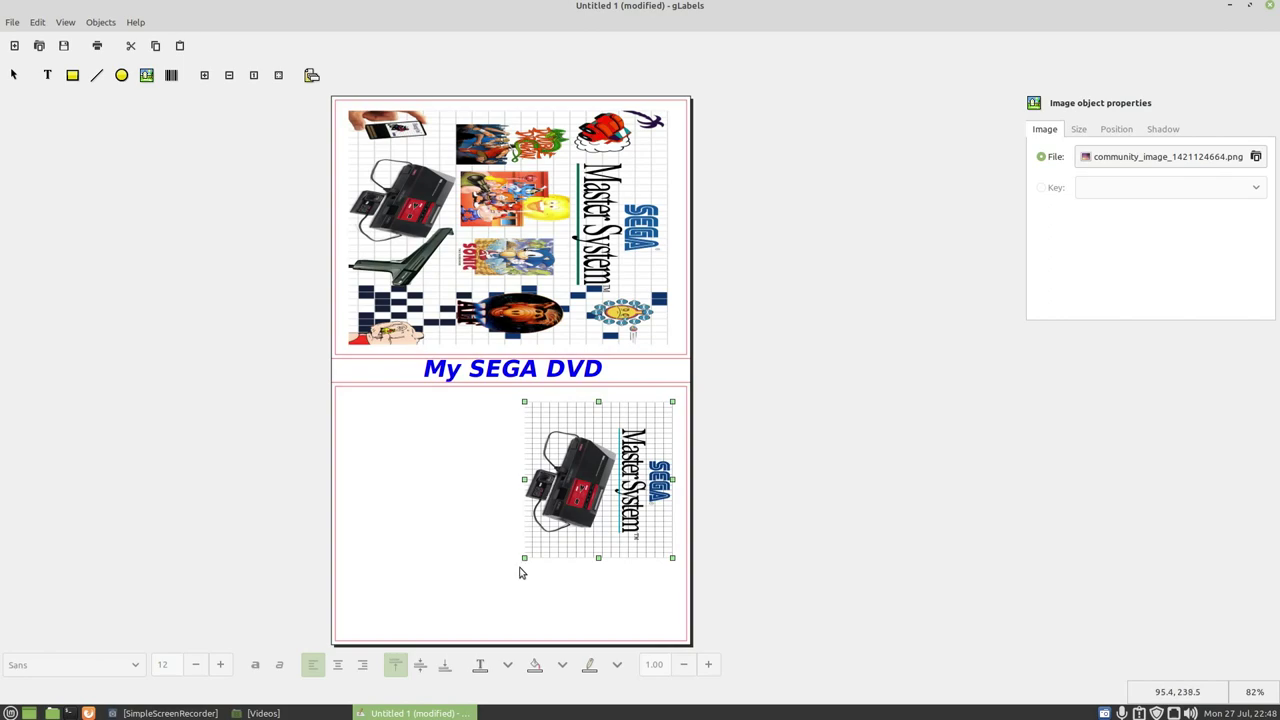
drag(522, 559, 424, 621)
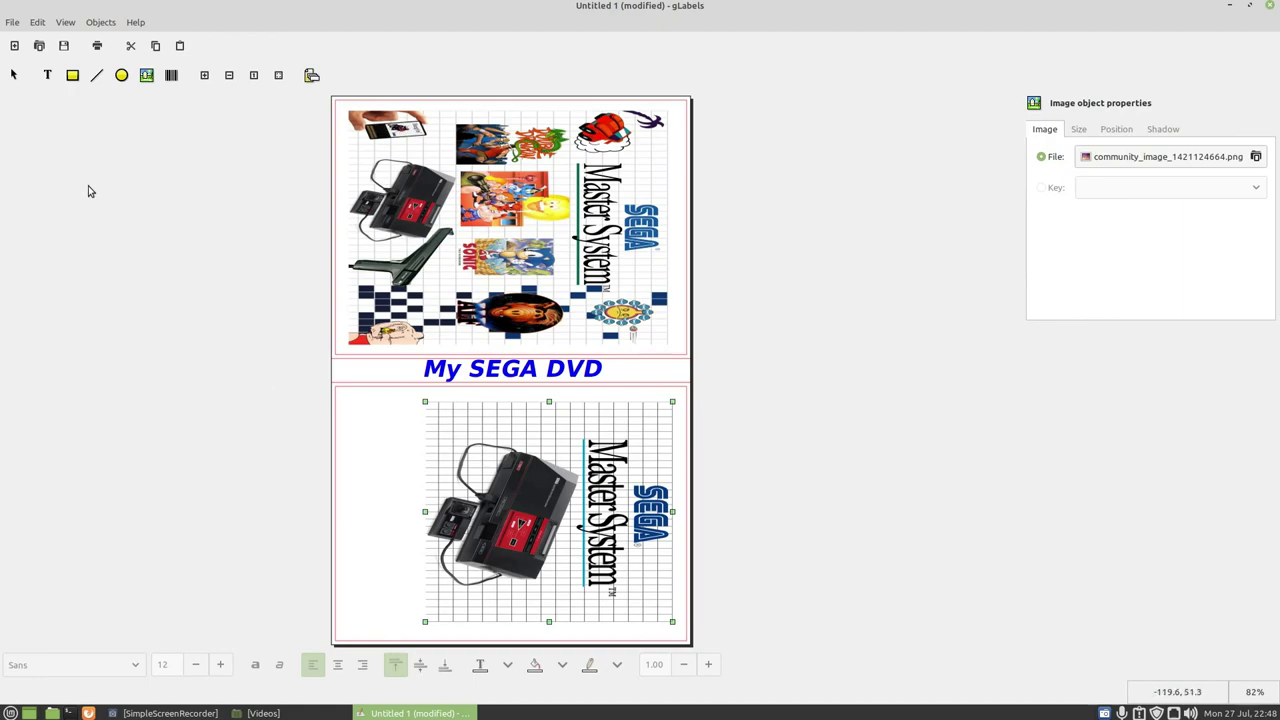
click(47, 74)
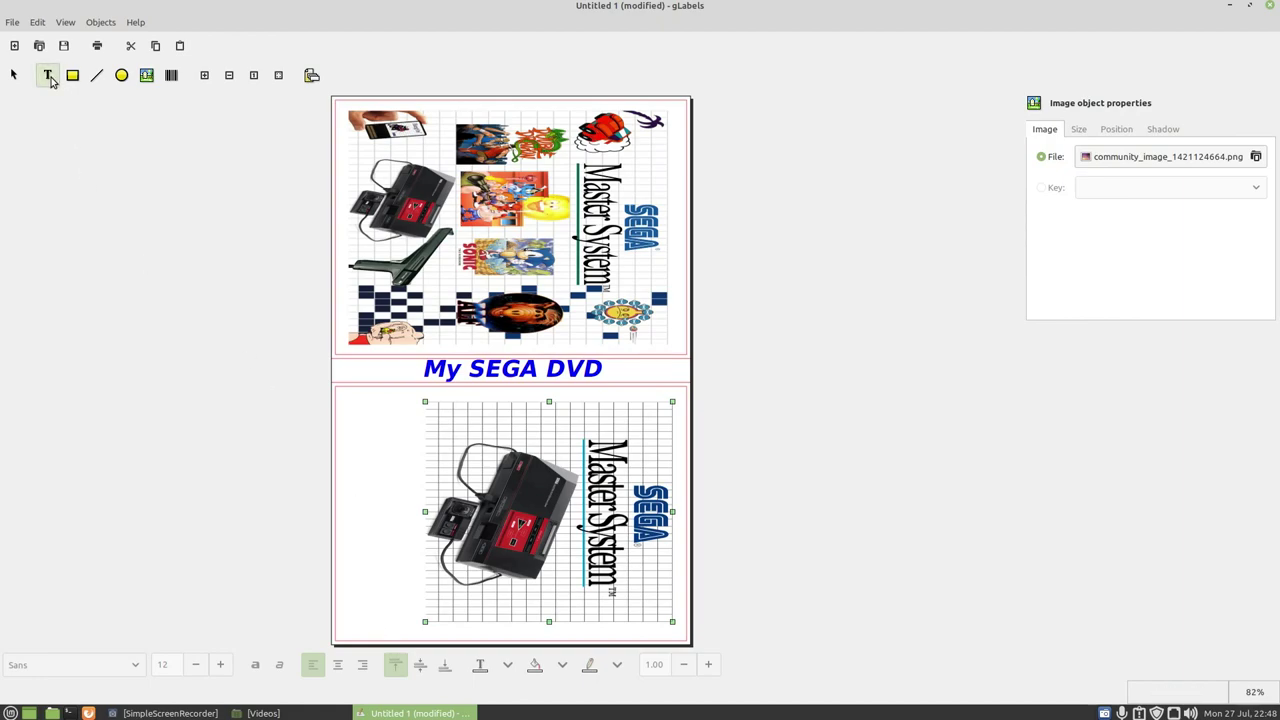
Add a 'SEGA' text object, enlarge it, and move it to the back panel's upper left.
click(384, 436)
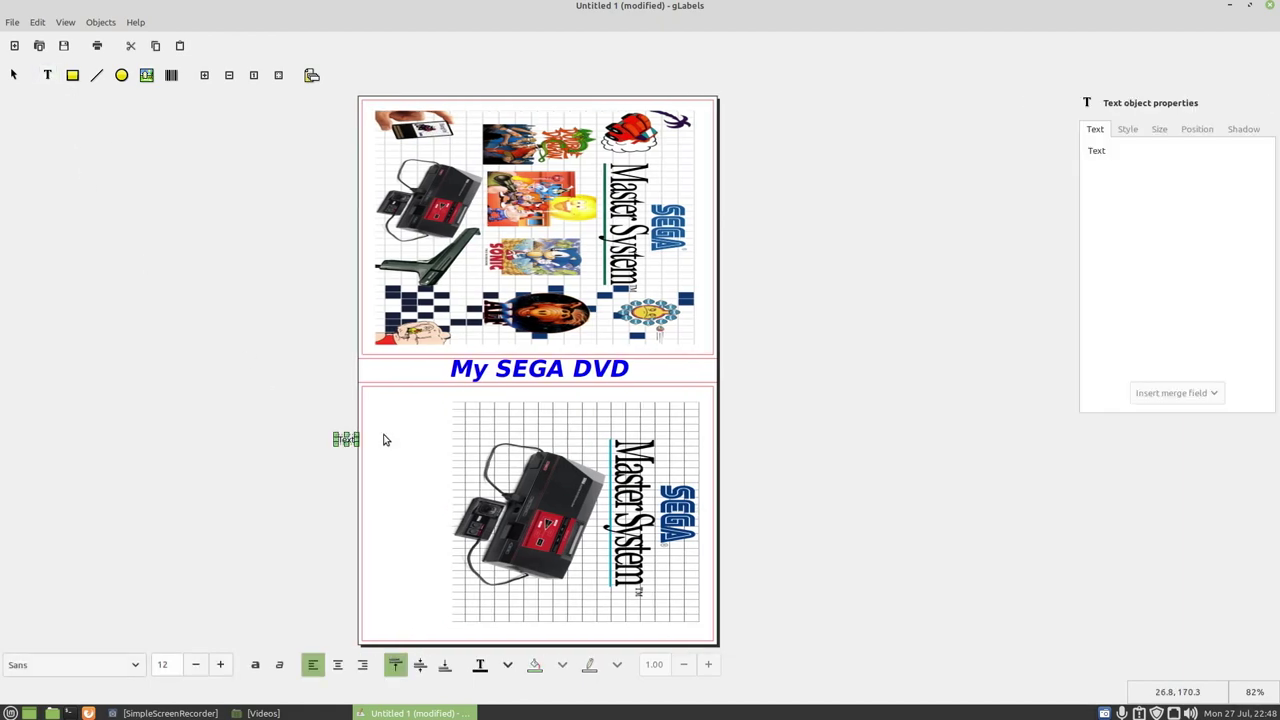
drag(1106, 149, 1052, 145)
text(SEGA)
click(350, 439)
drag(366, 445, 508, 513)
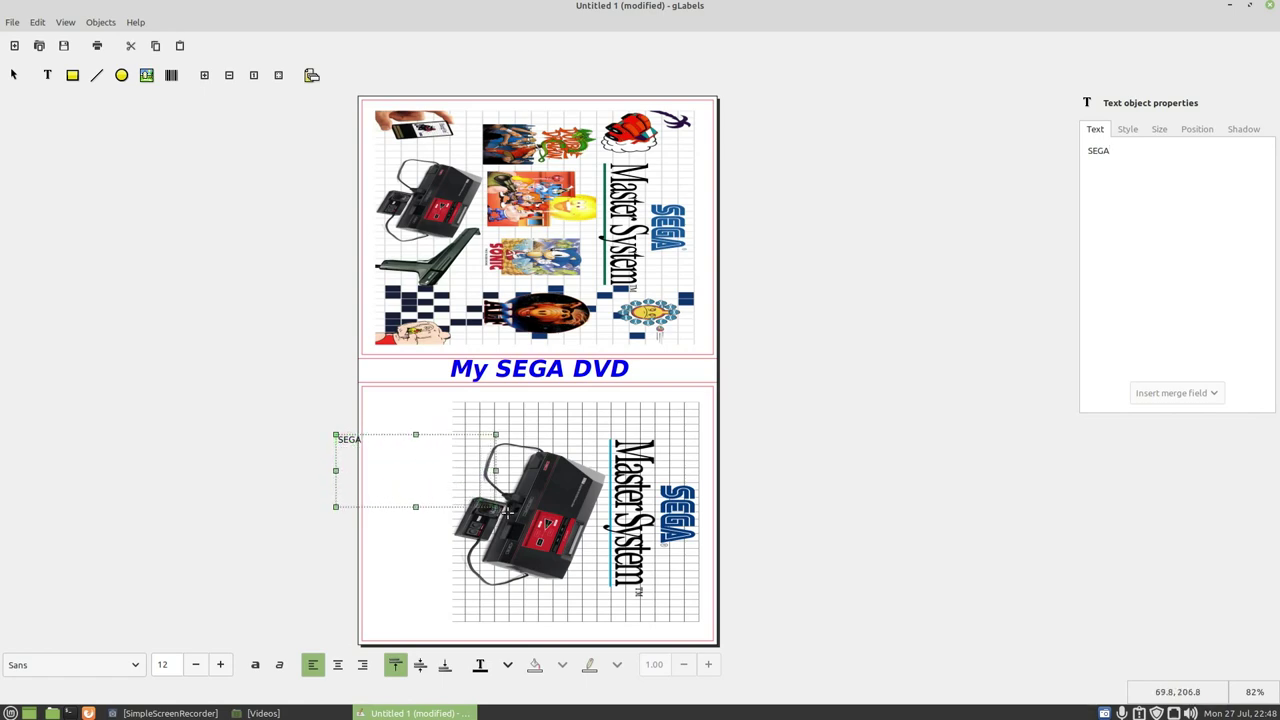
click(385, 468)
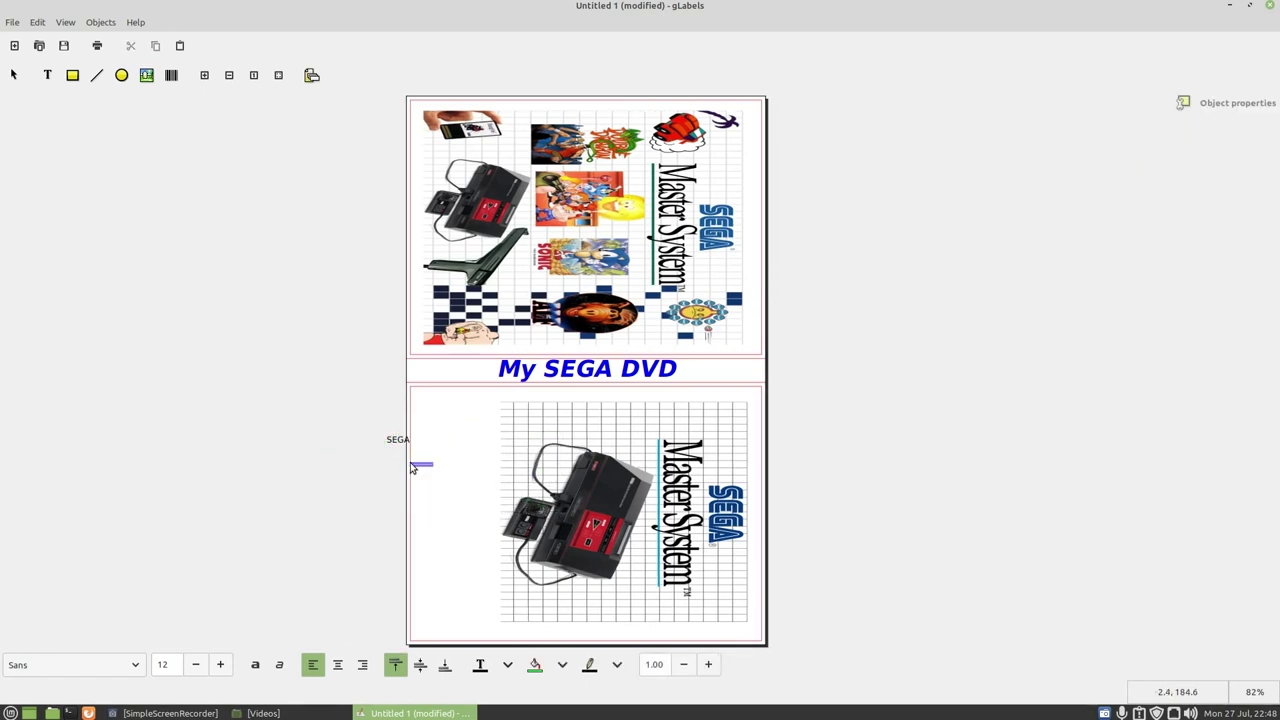
drag(392, 440, 465, 442)
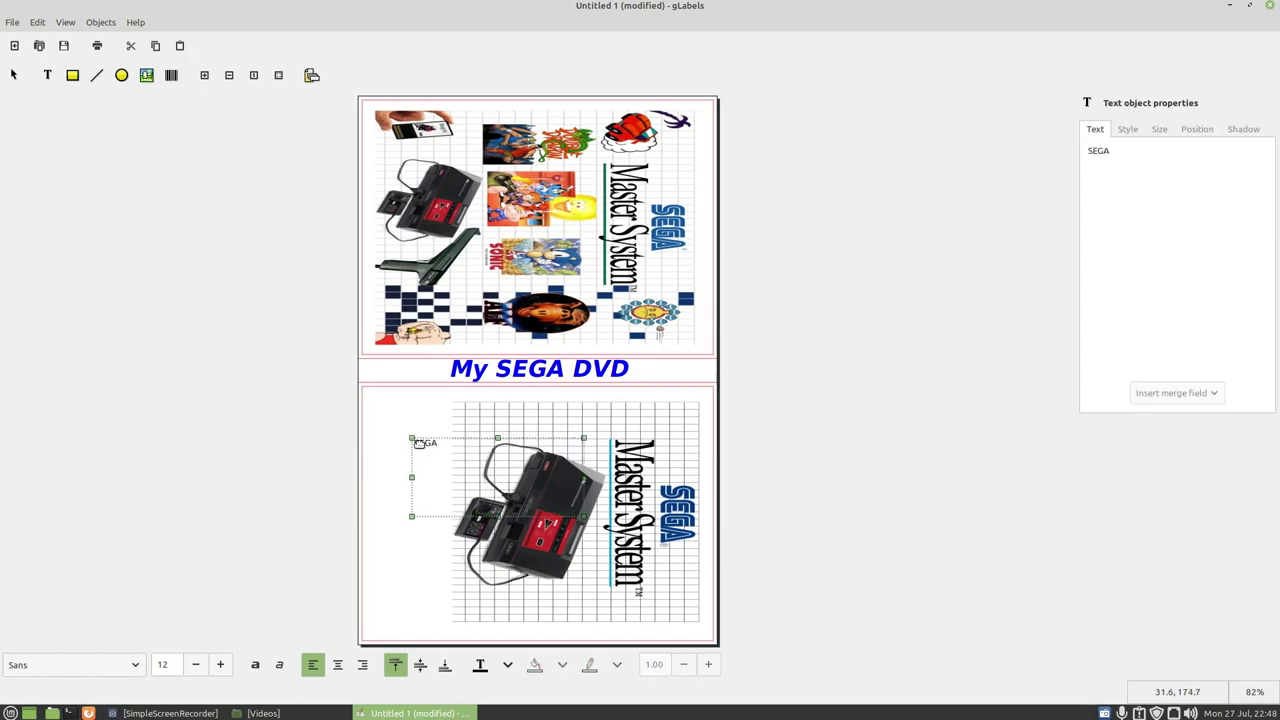
Raise the SEGA text's font size to 60.
click(1127, 131)
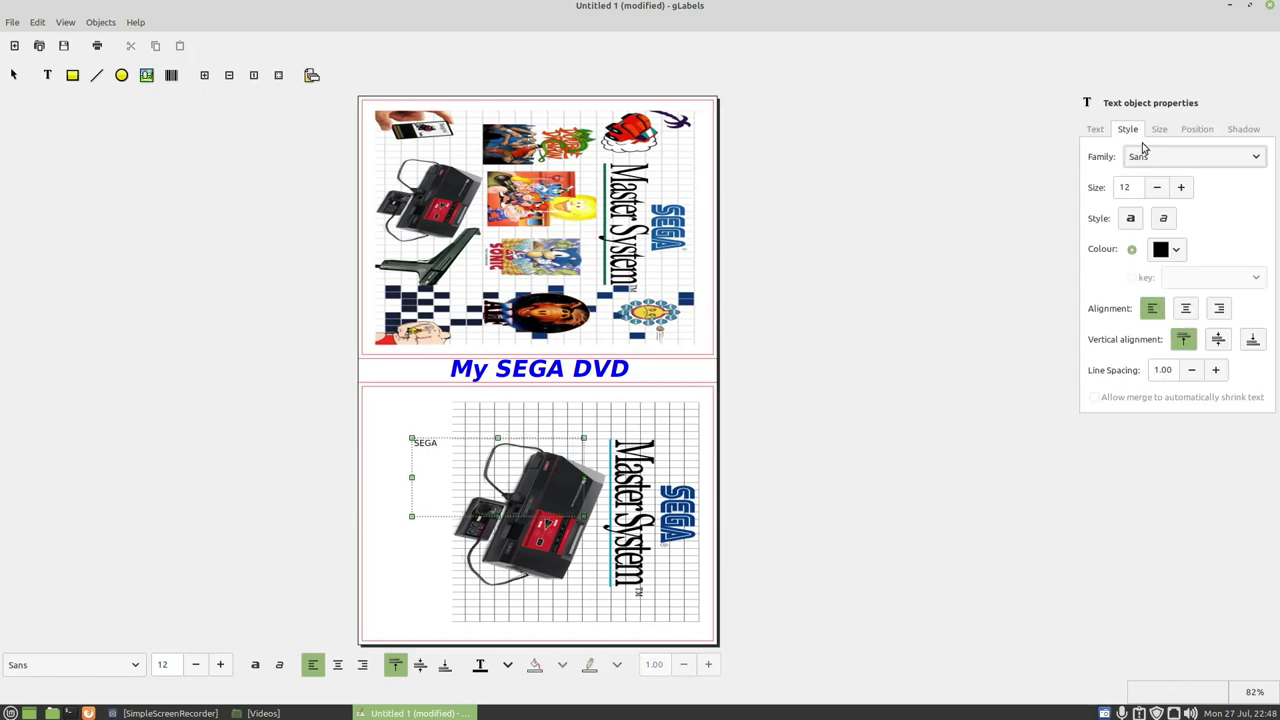
click(1183, 188)
triple_click(1183, 188)
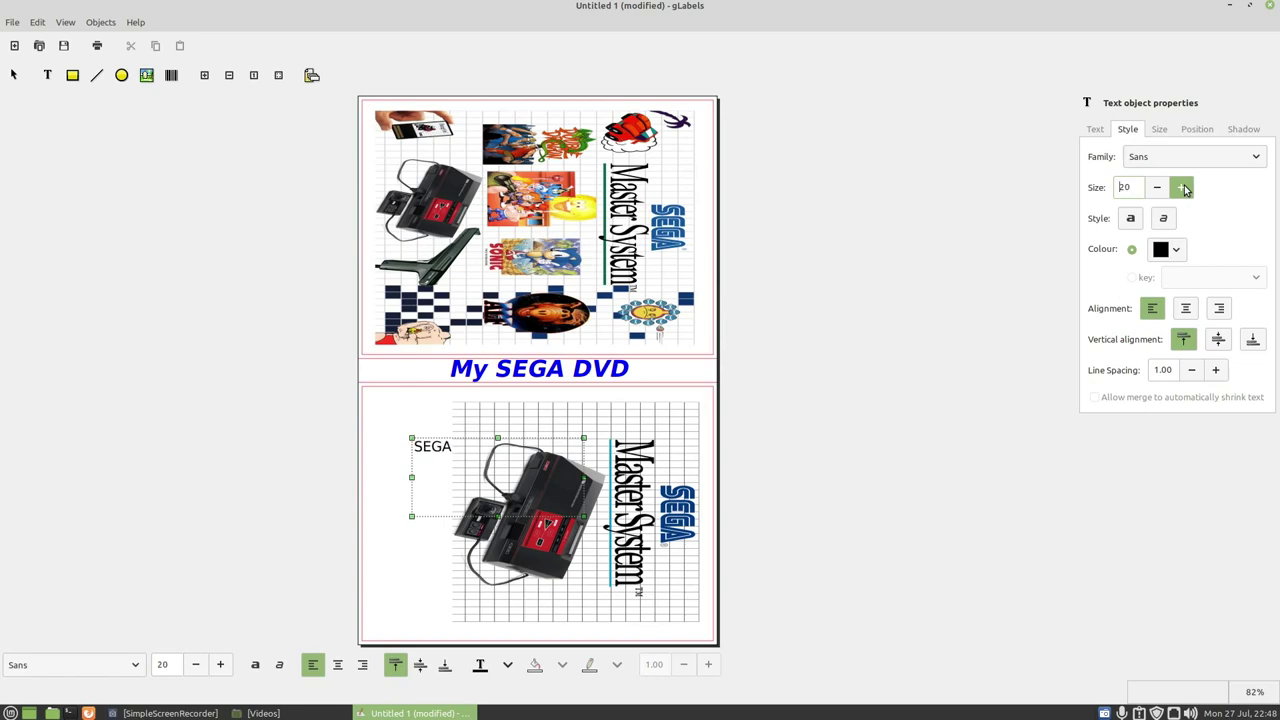
triple_click(1183, 188)
triple_click(1183, 188)
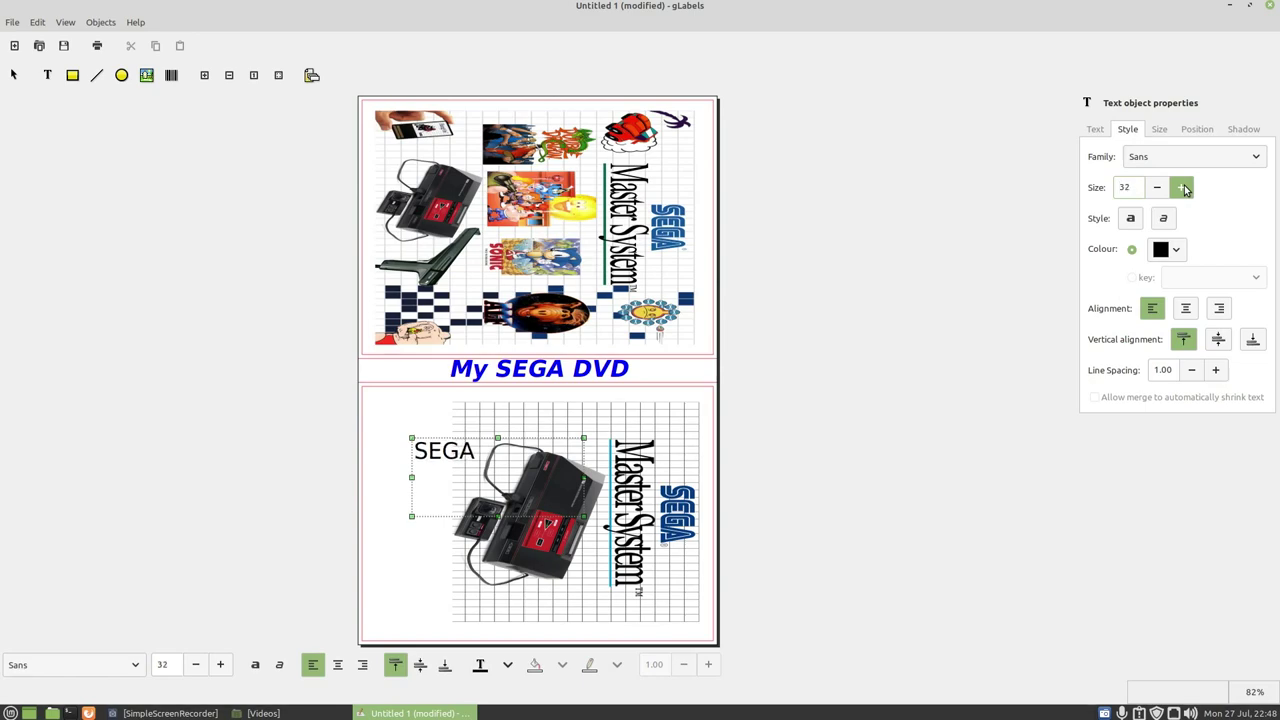
triple_click(1183, 188)
triple_click(1183, 188)
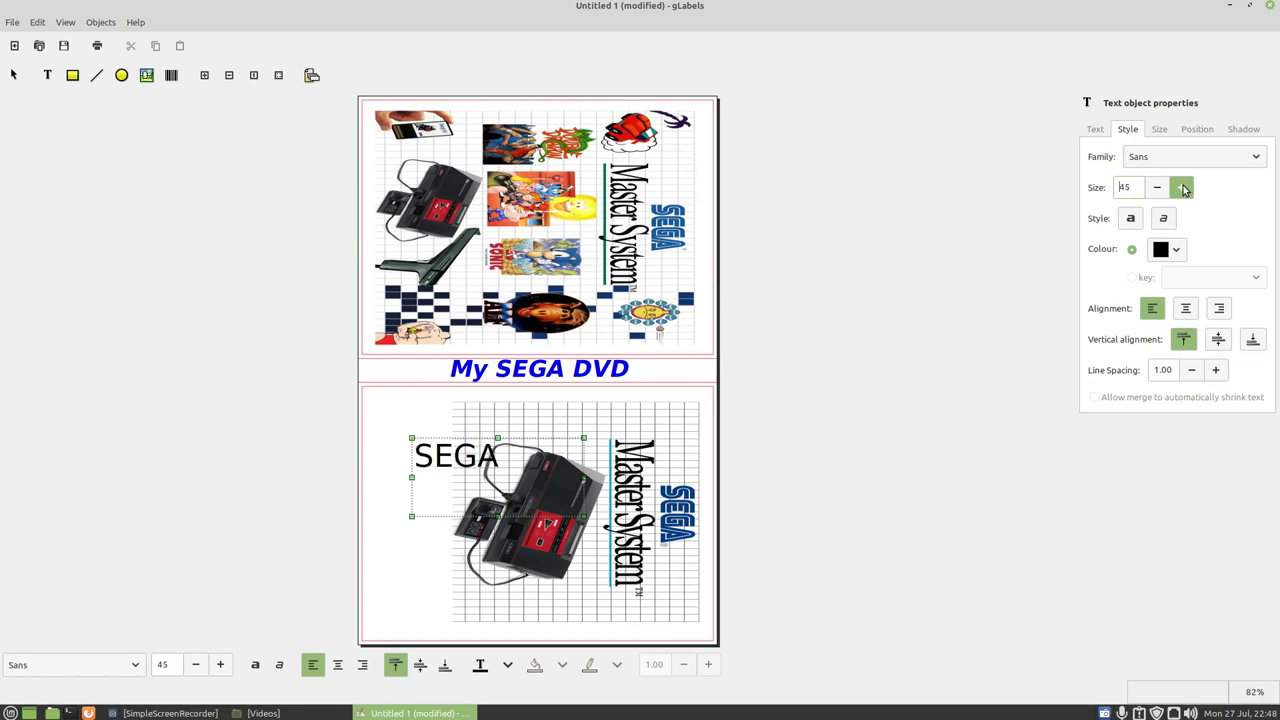
triple_click(1183, 188)
triple_click(1183, 188)
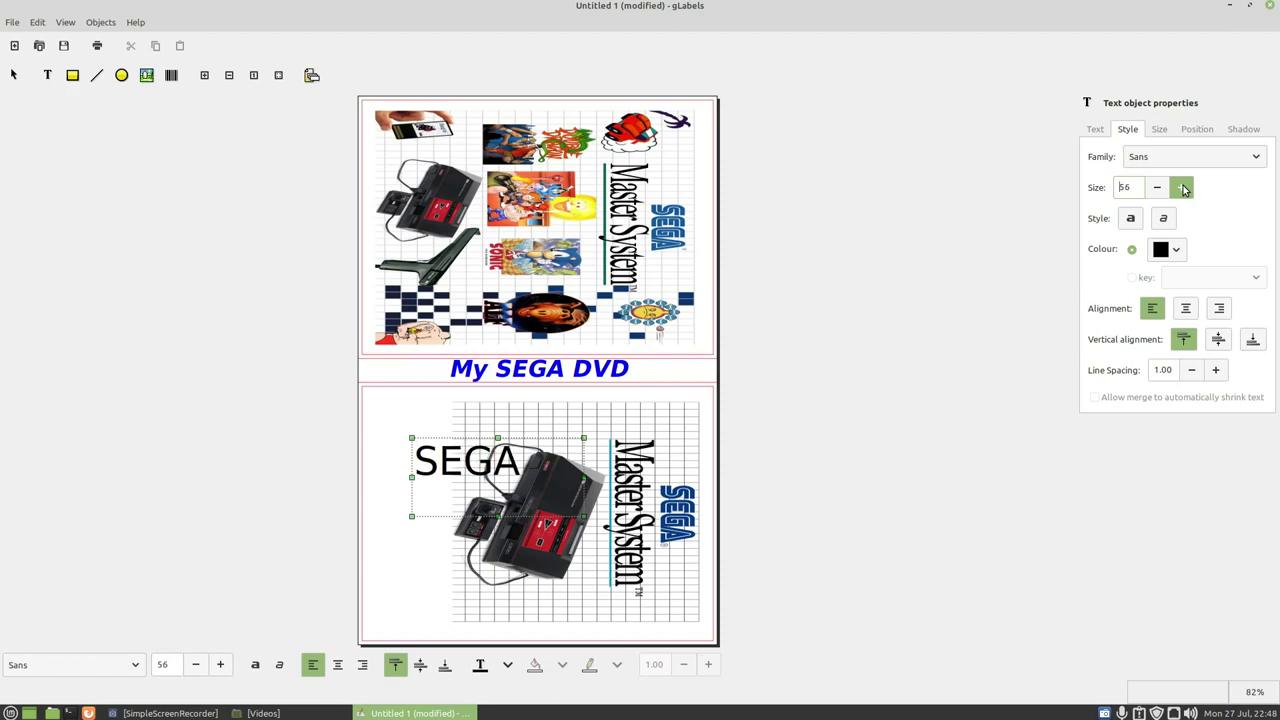
triple_click(1183, 188)
click(1157, 188)
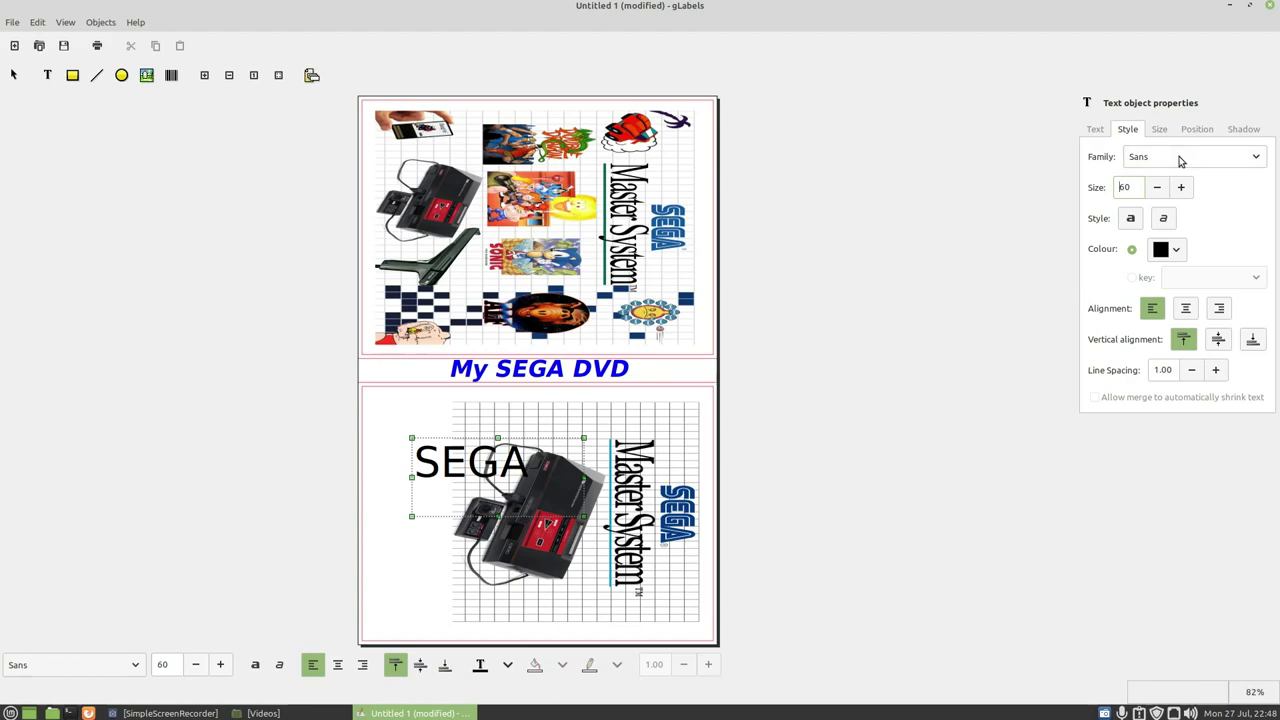
Set the SEGA text to KacstOffice, bold italic, in red.
click(1179, 158)
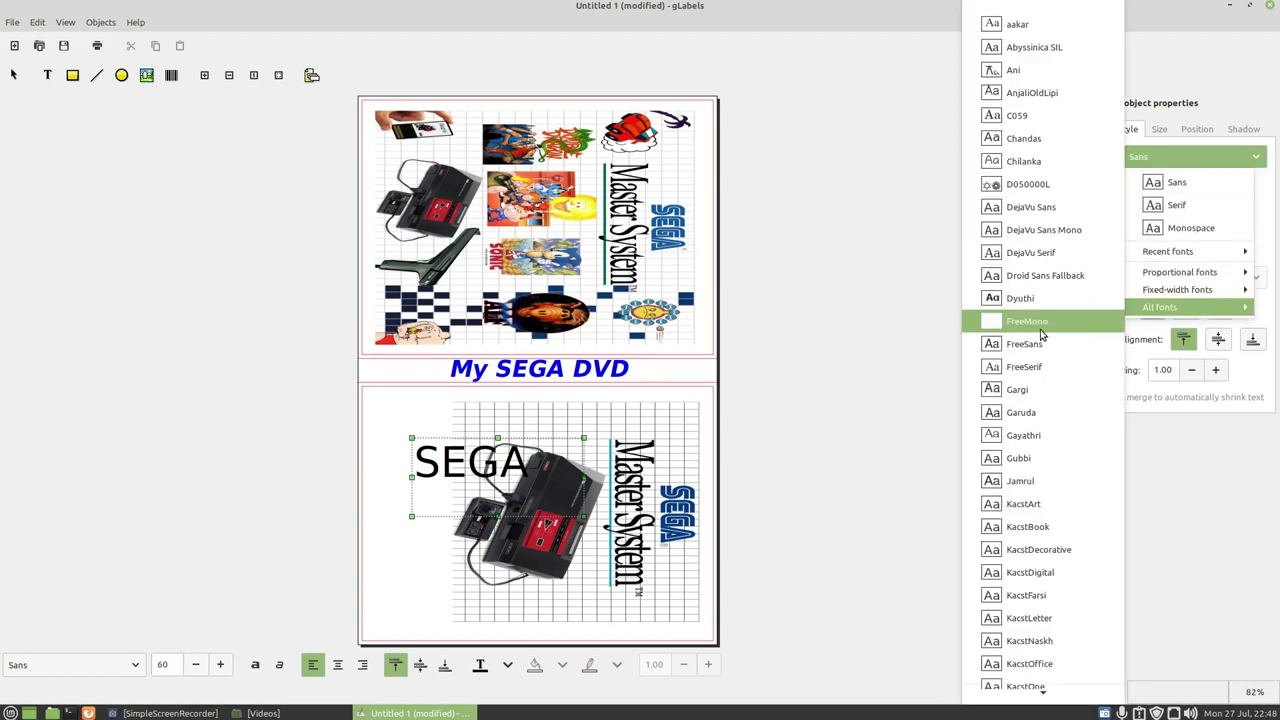
scroll(1035, 331, down, 2)
scroll(1036, 334, down, 2)
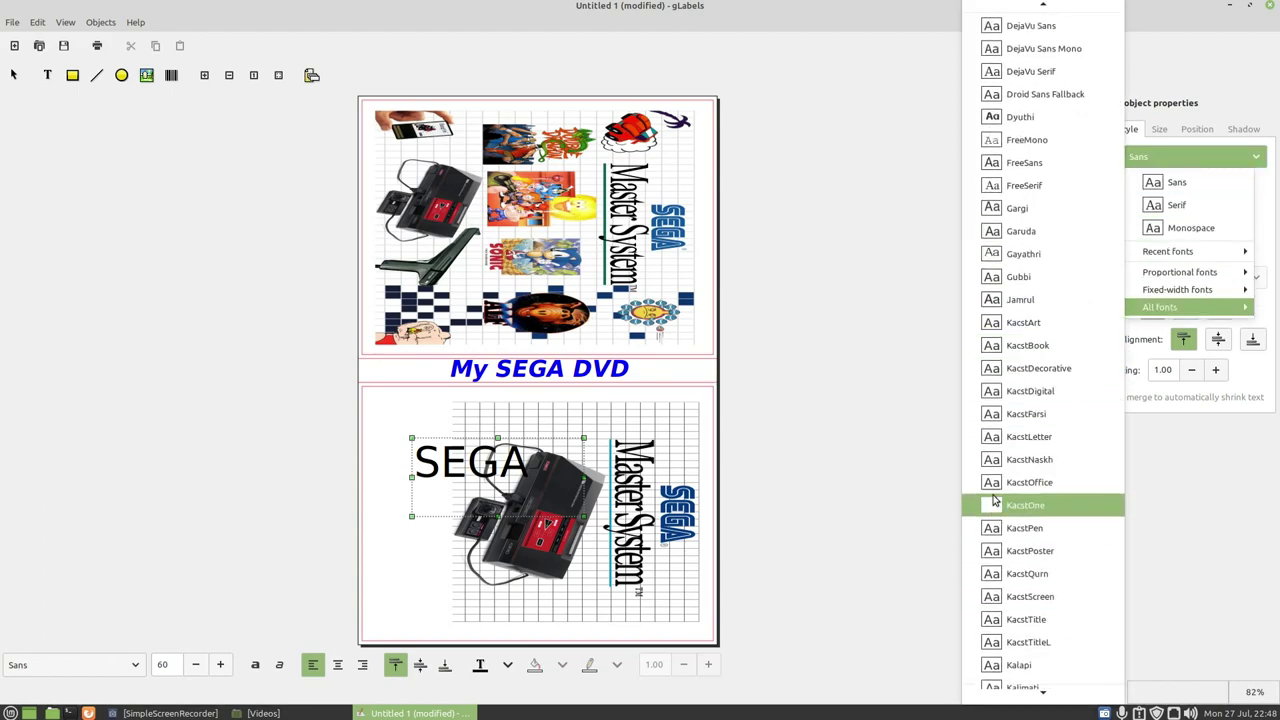
click(1030, 558)
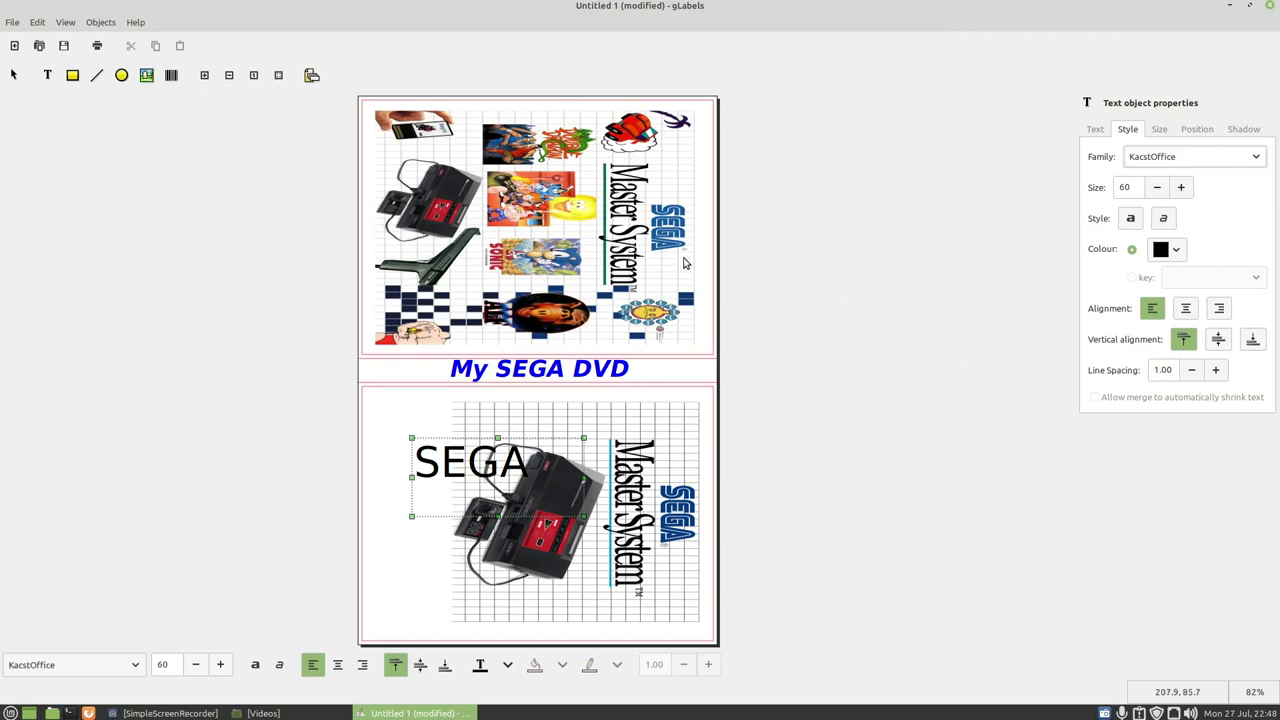
click(1133, 222)
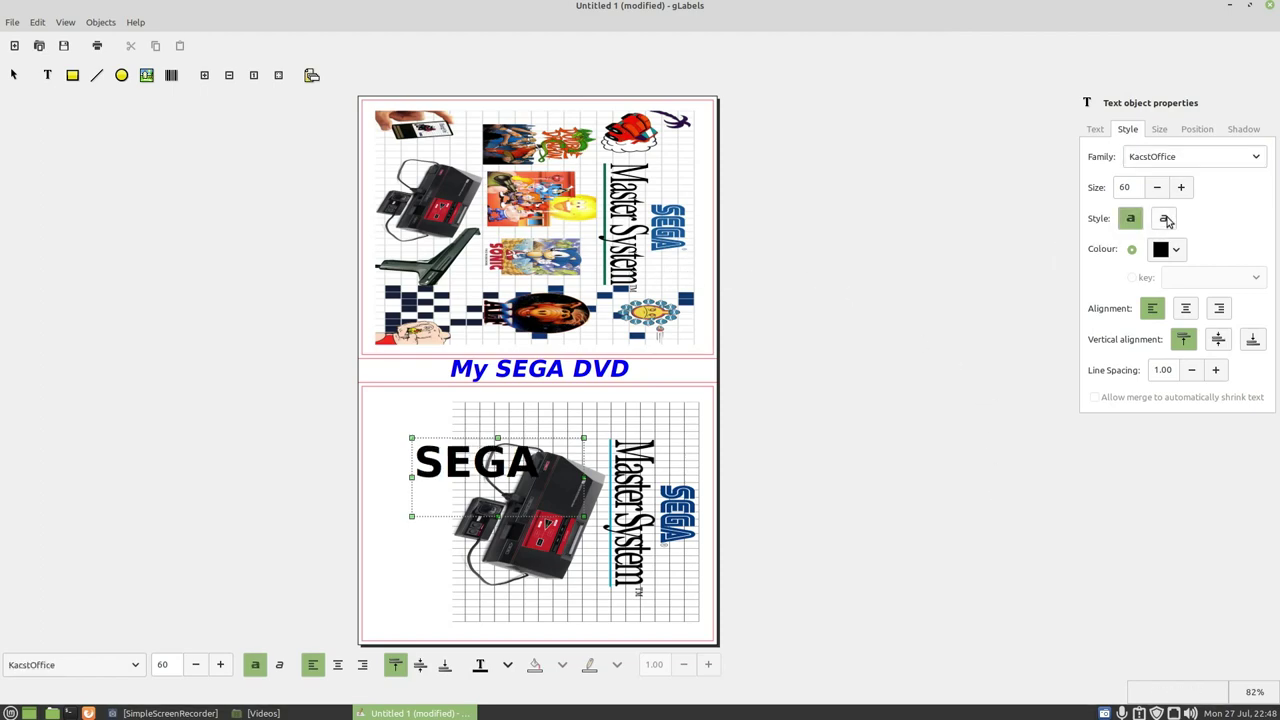
click(1165, 222)
click(1179, 249)
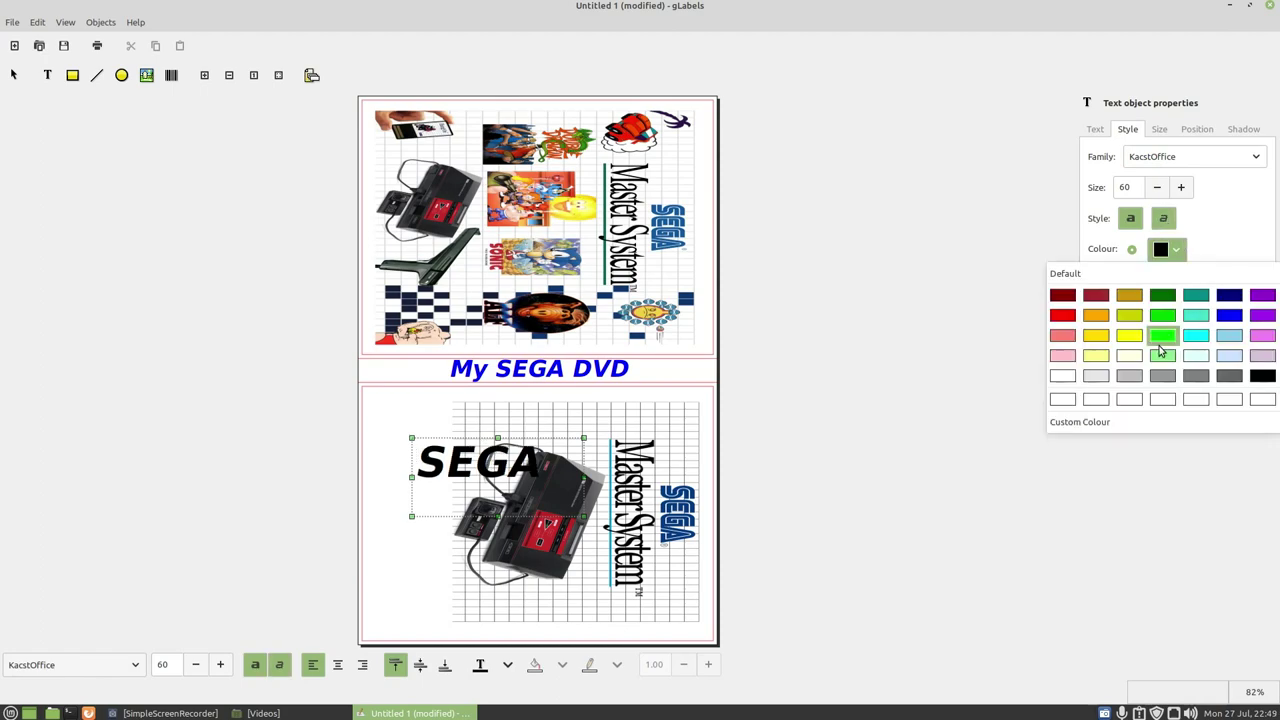
click(1068, 318)
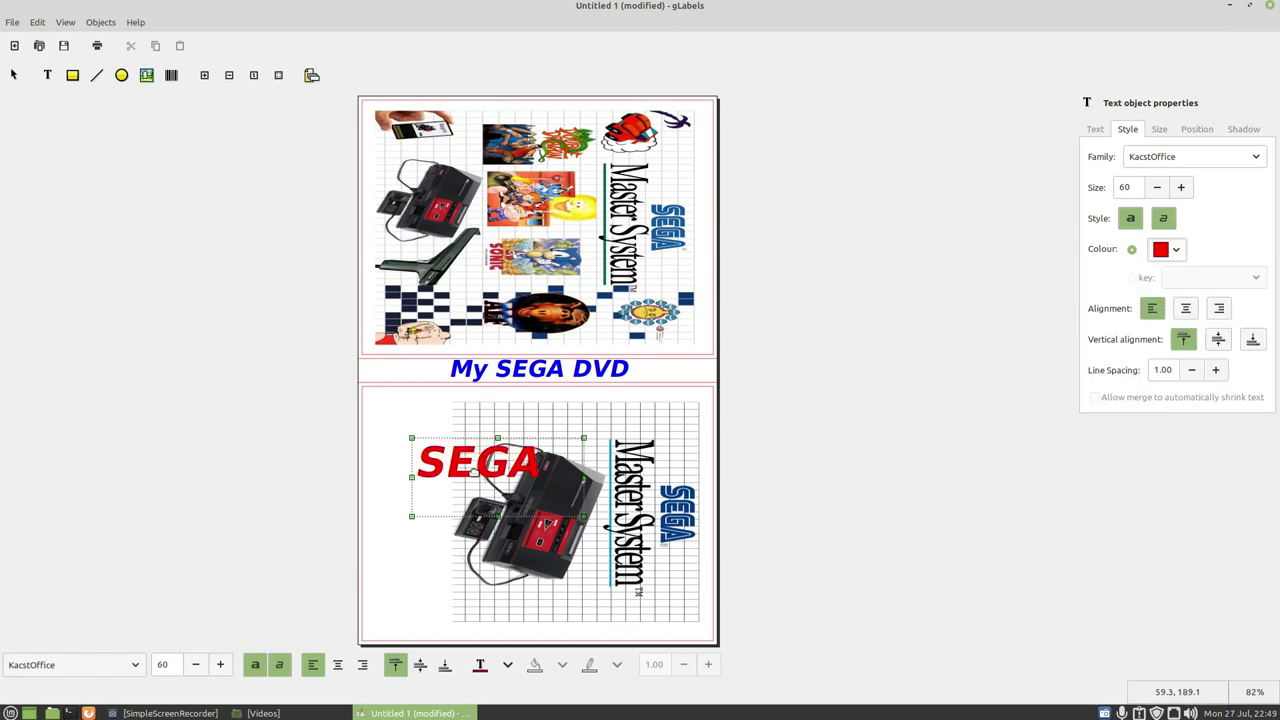
Shift the back image slightly right and the SEGA text slightly left.
click(474, 472)
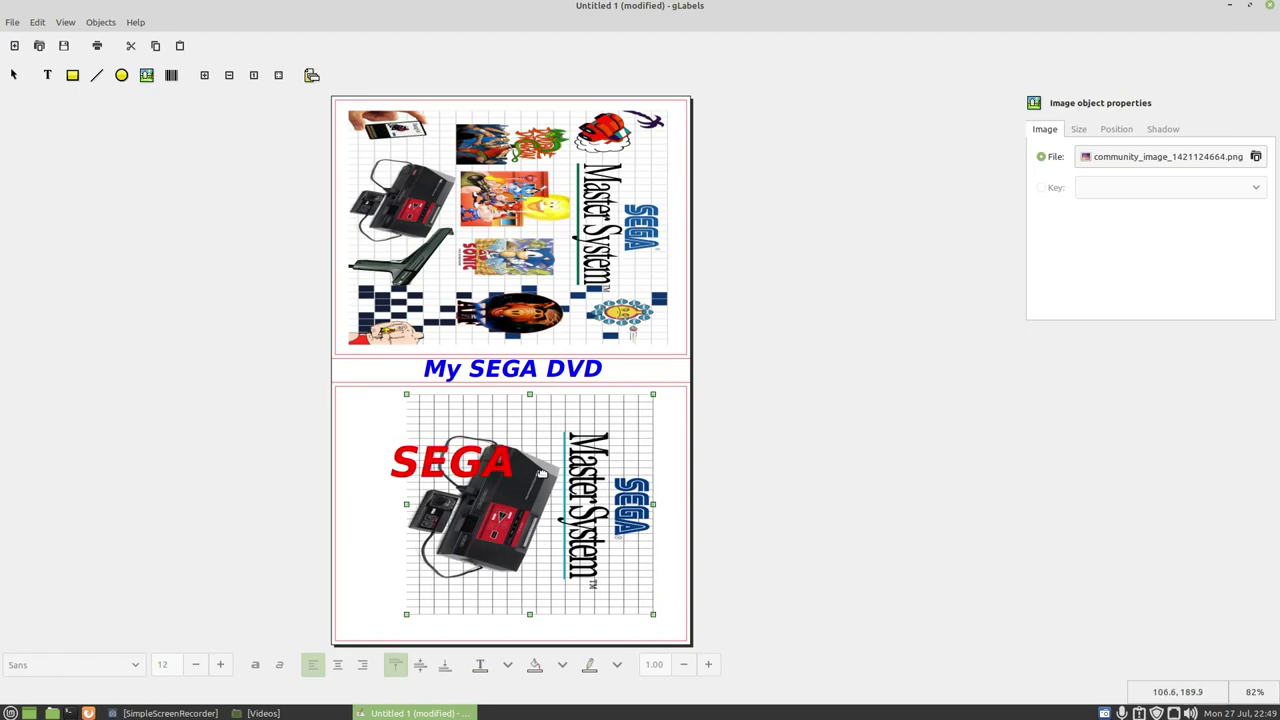
drag(543, 474, 575, 474)
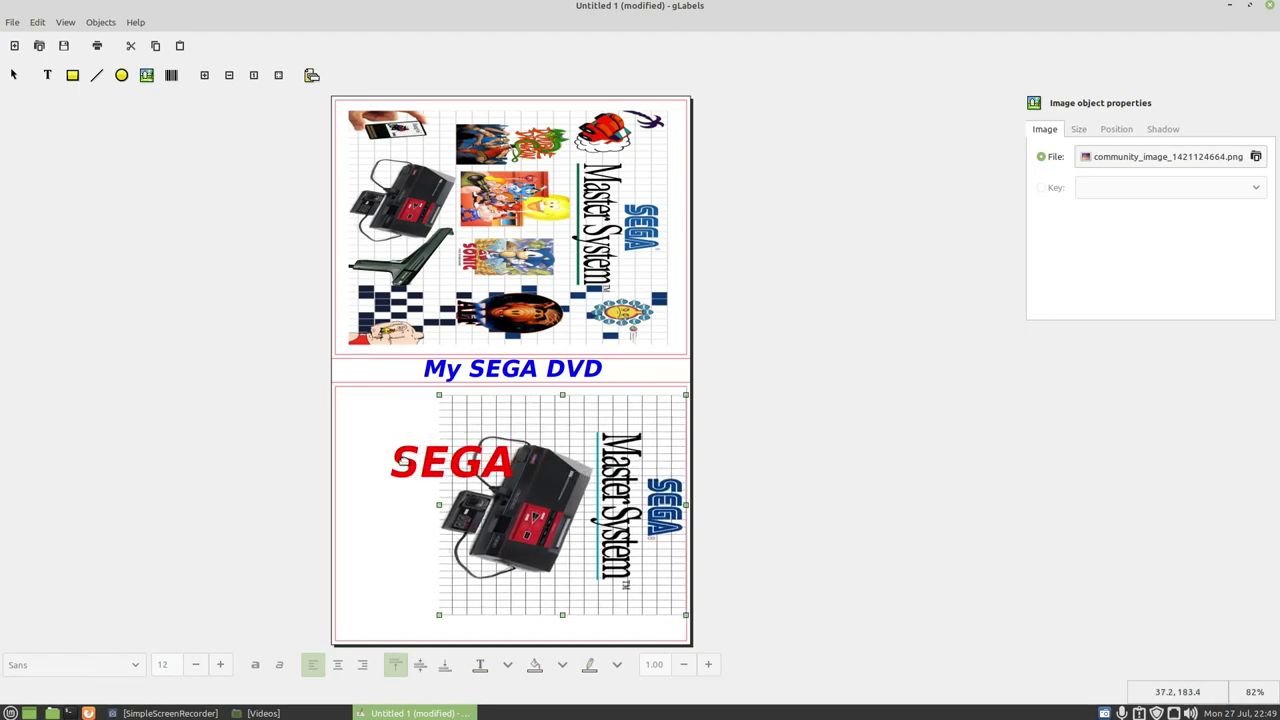
click(422, 461)
drag(422, 461, 386, 458)
Rotate the SEGA text 90° clockwise and move it to the back panel's left side.
click(100, 22)
mouse_move(120, 98)
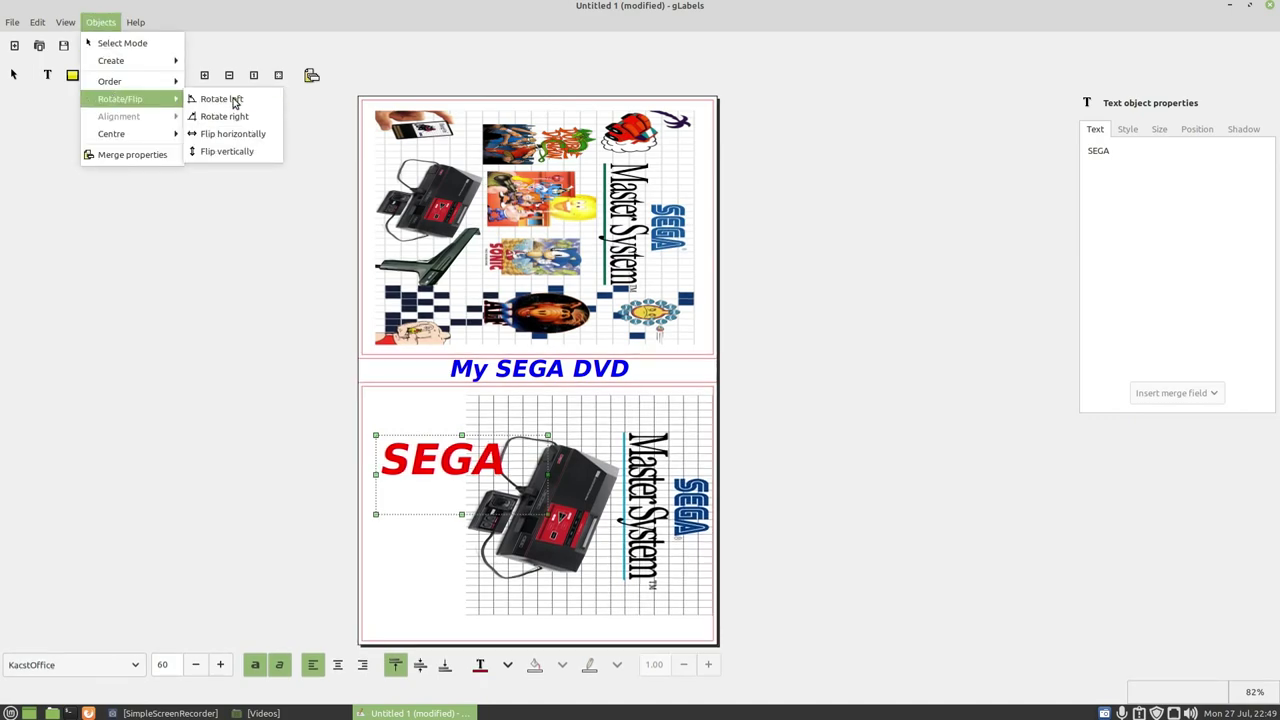
click(225, 116)
drag(351, 457, 429, 443)
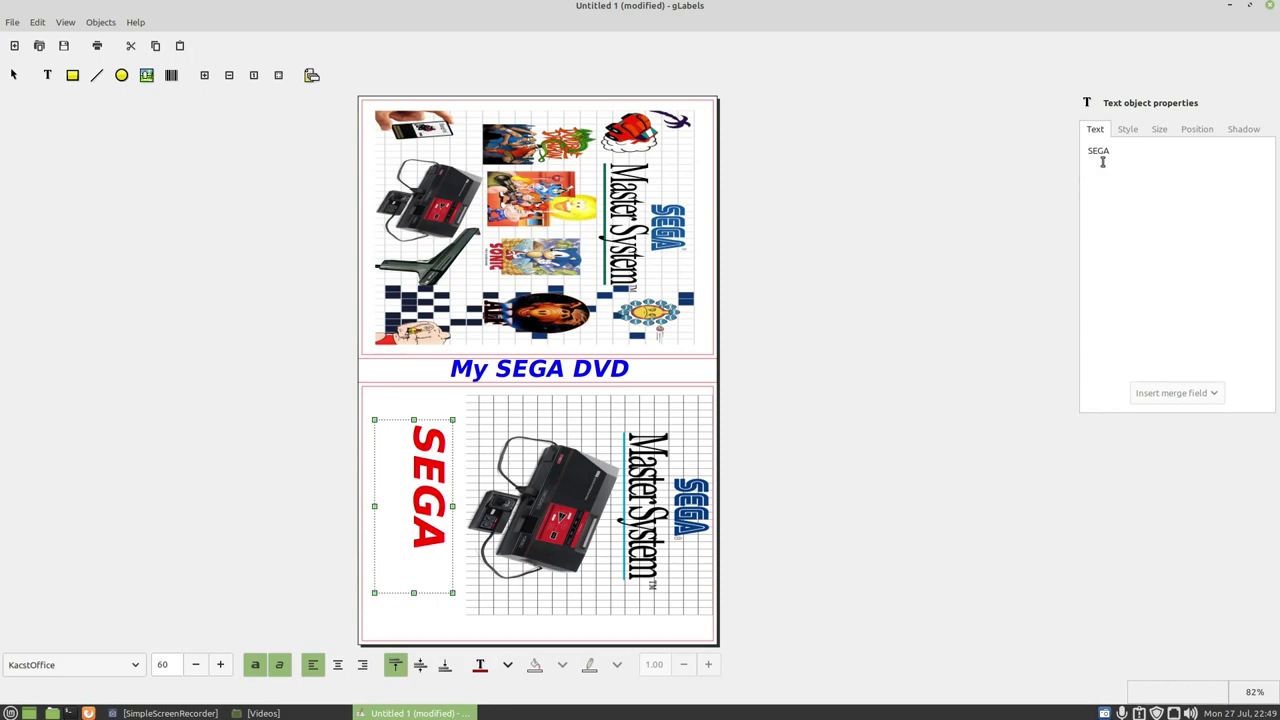
Enlarge the vertical SEGA text to size 96, stretch its box down, and centre it.
click(1127, 129)
click(1182, 188)
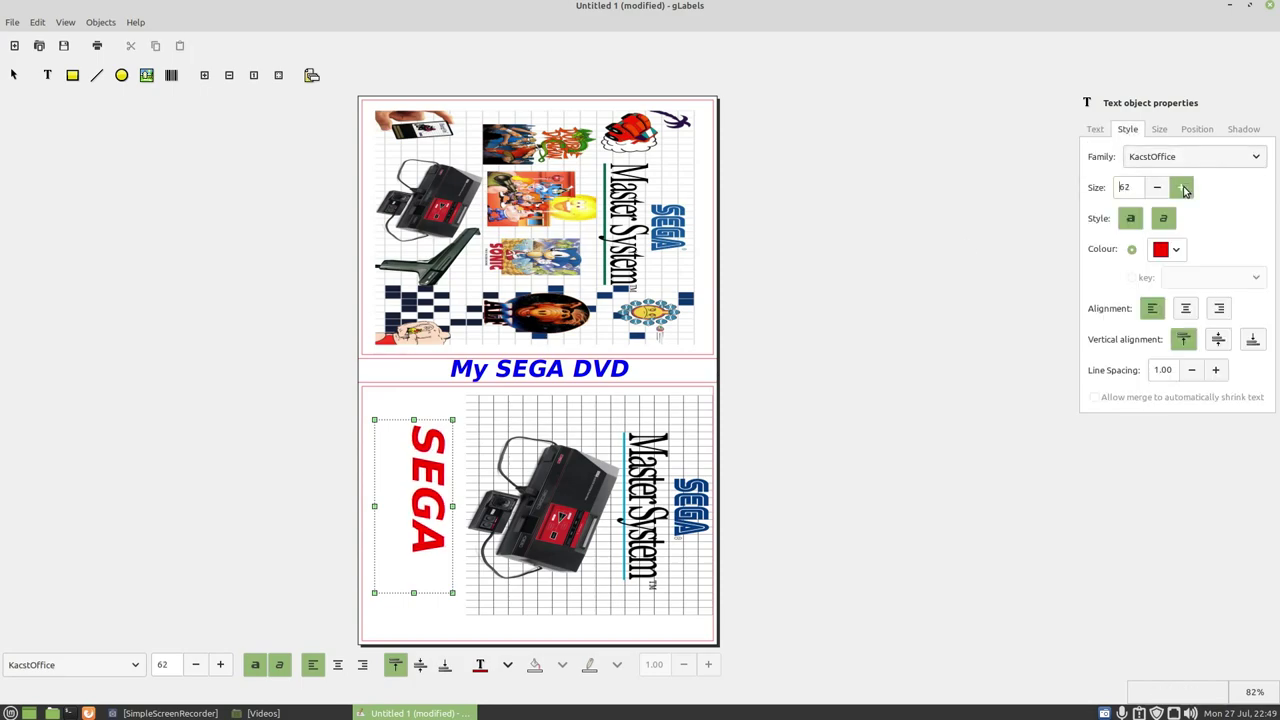
click(1182, 188)
click(1182, 188)
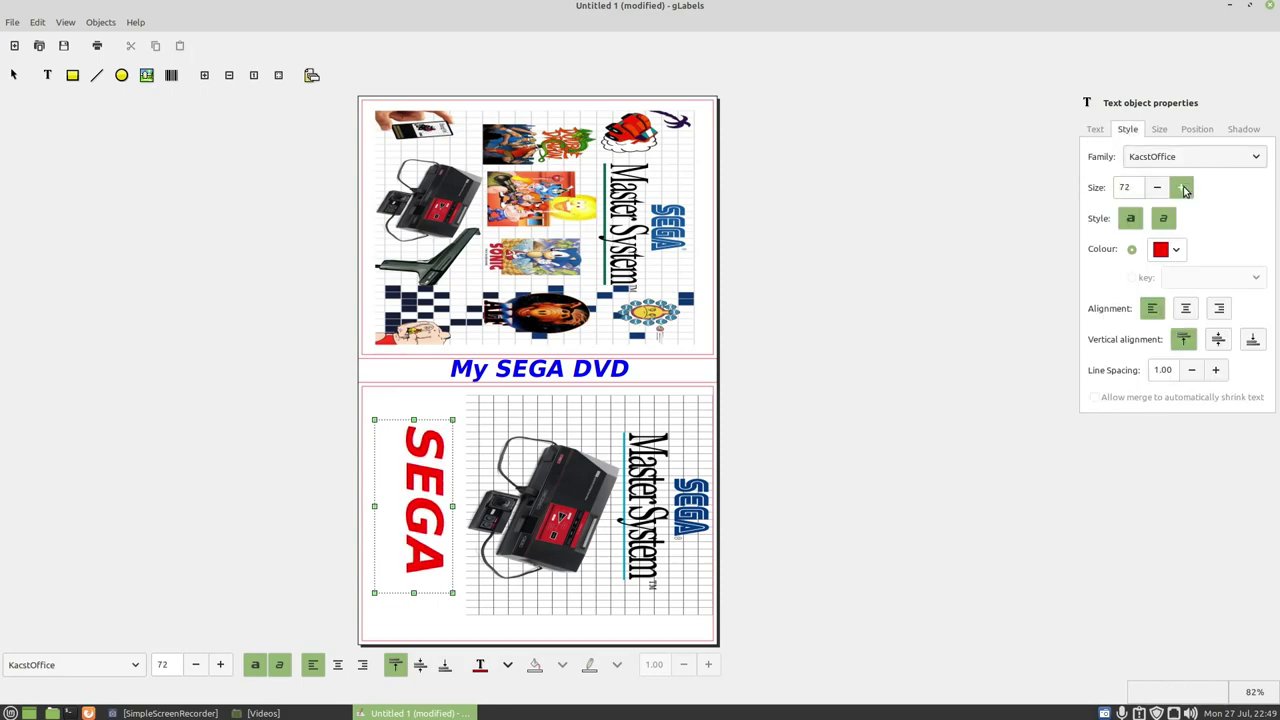
click(1182, 188)
click(1182, 188)
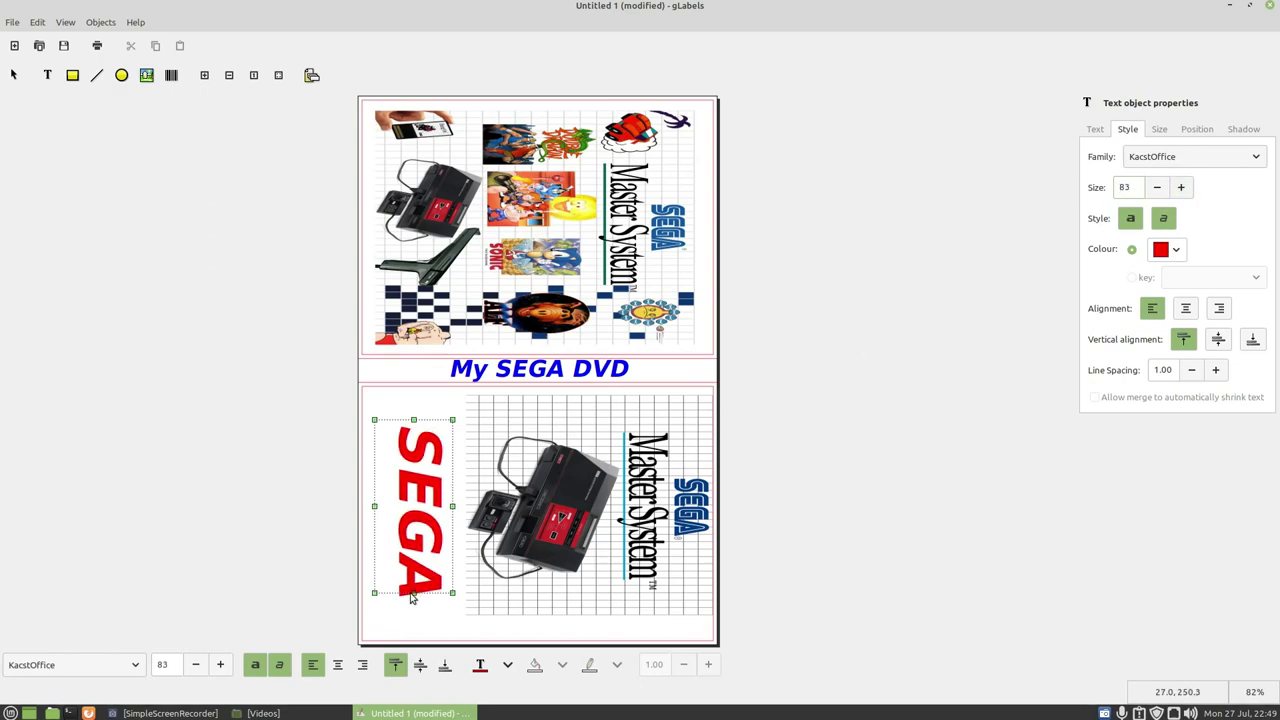
drag(414, 592, 414, 612)
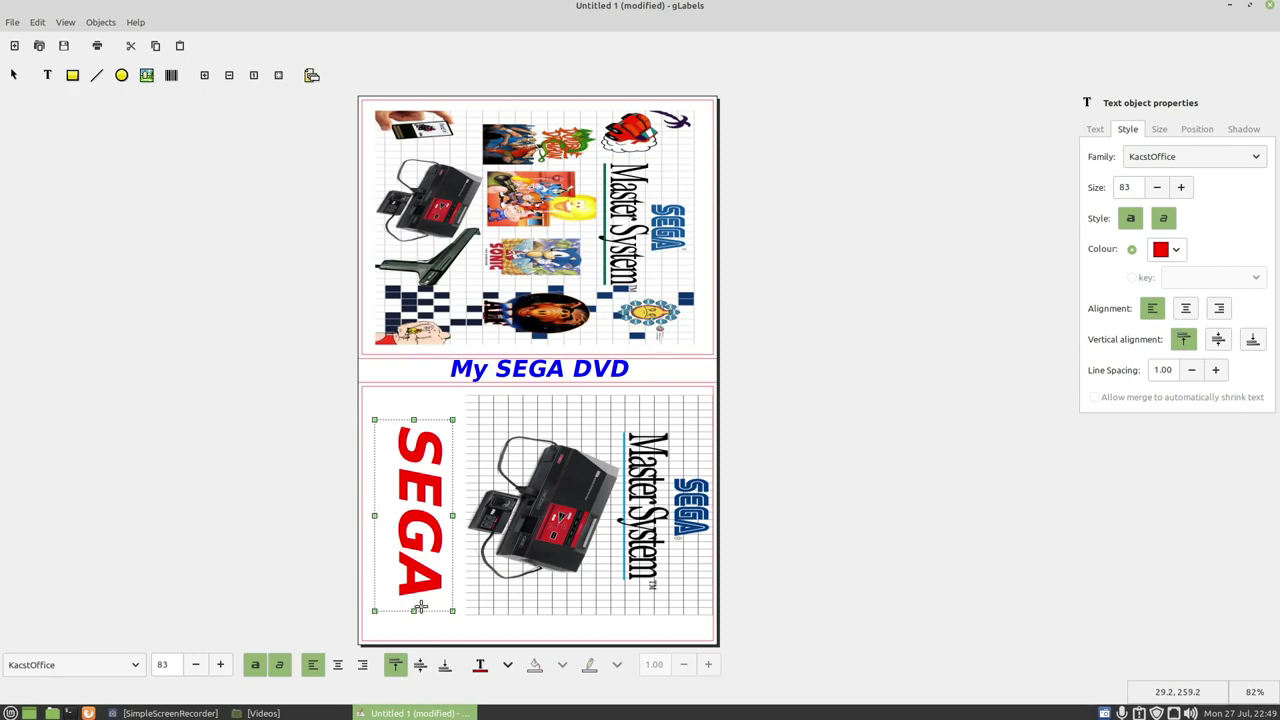
click(1182, 188)
click(1182, 188)
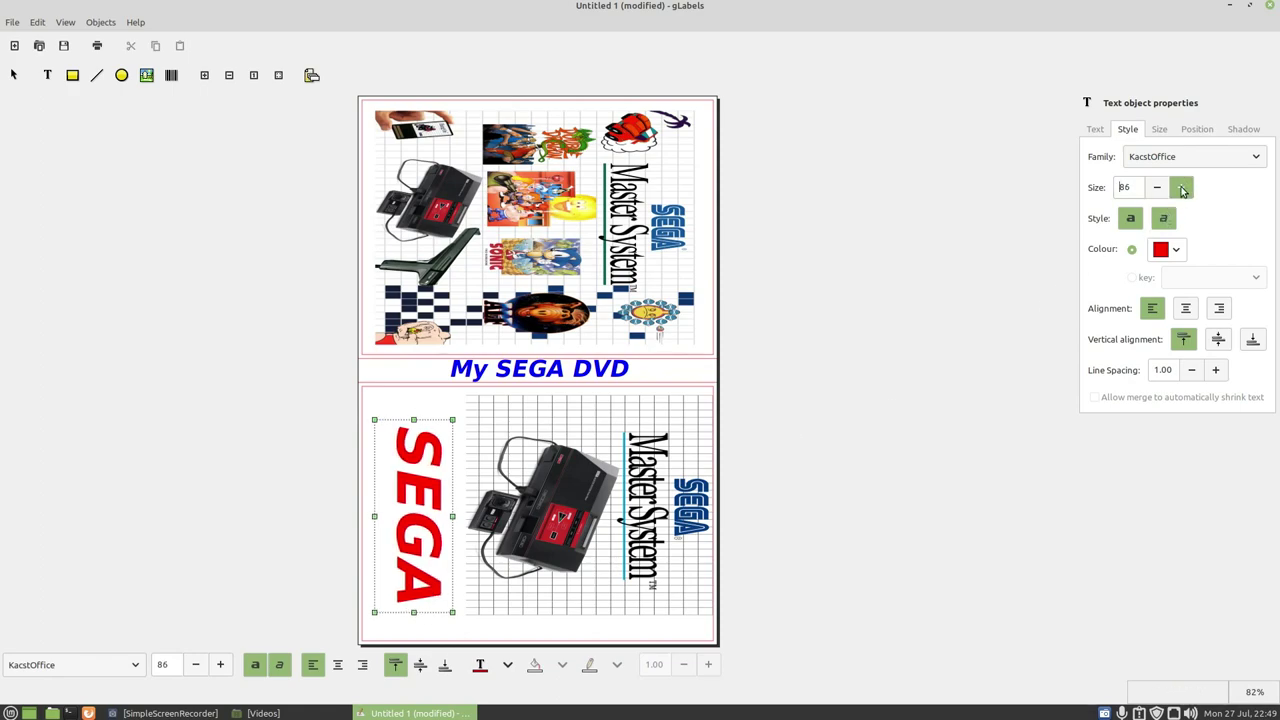
click(1182, 188)
click(1182, 188)
click(1182, 188)
click(1182, 188)
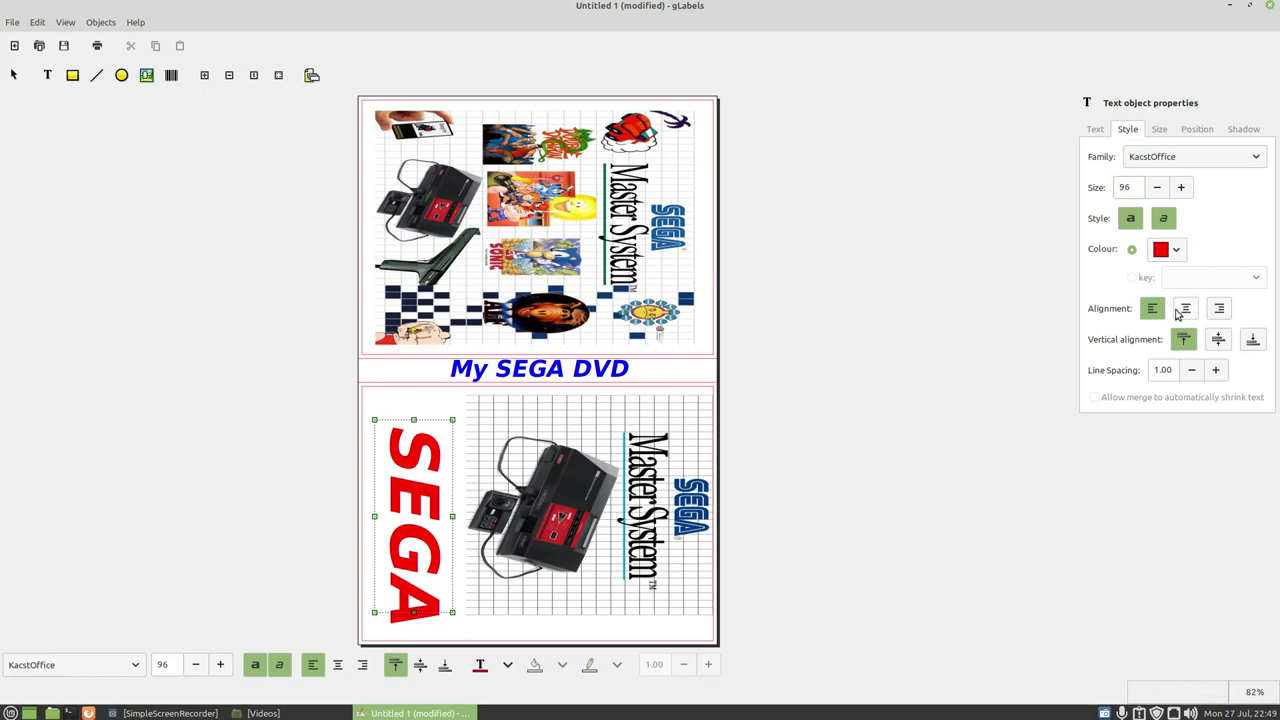
click(1184, 309)
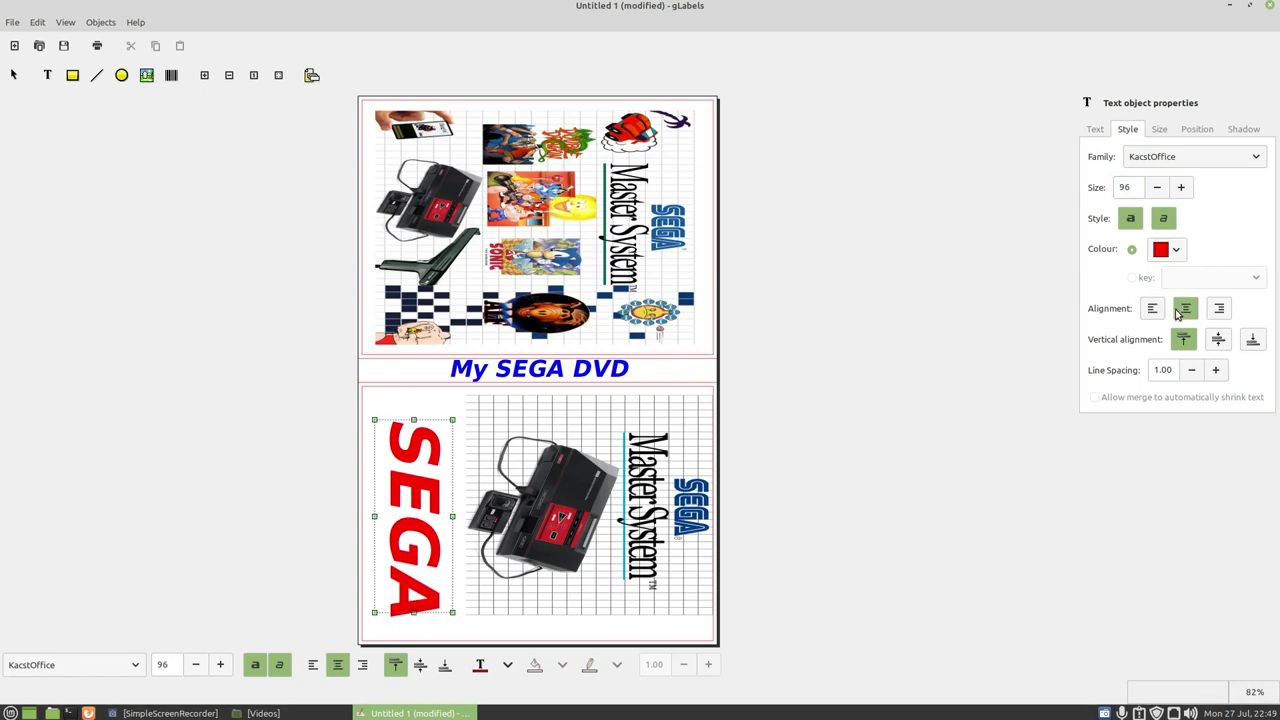